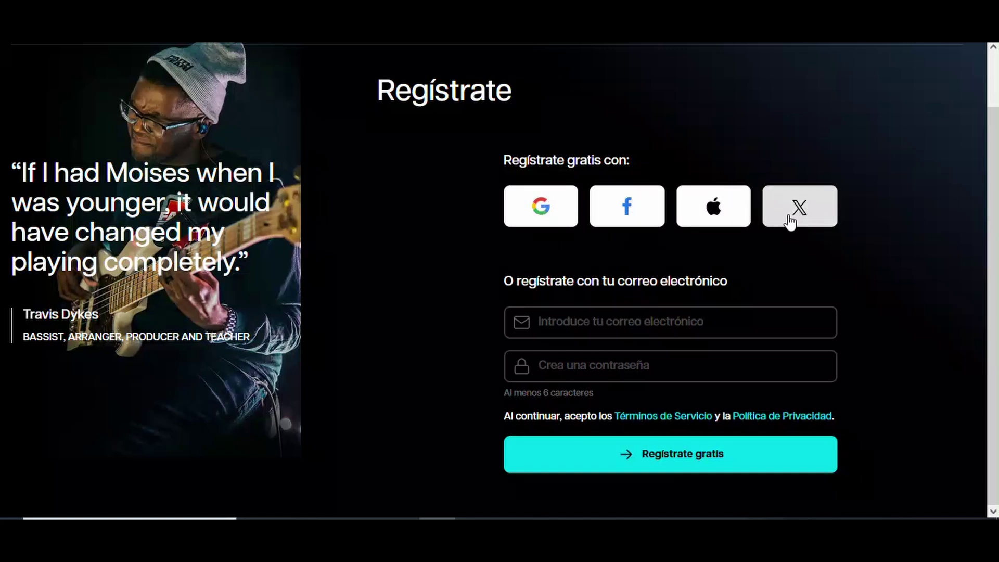
pyautogui.click(577, 328)
pyautogui.click(555, 367)
pyautogui.click(473, 411)
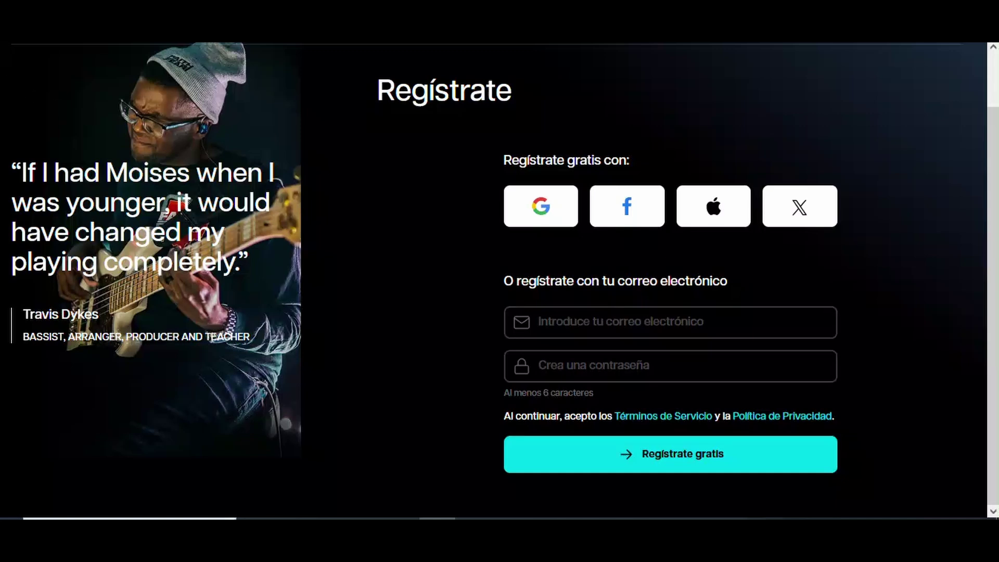
# Go back from the sign-up form to the home page and log in to the existing account
pyautogui.click(12, 28)
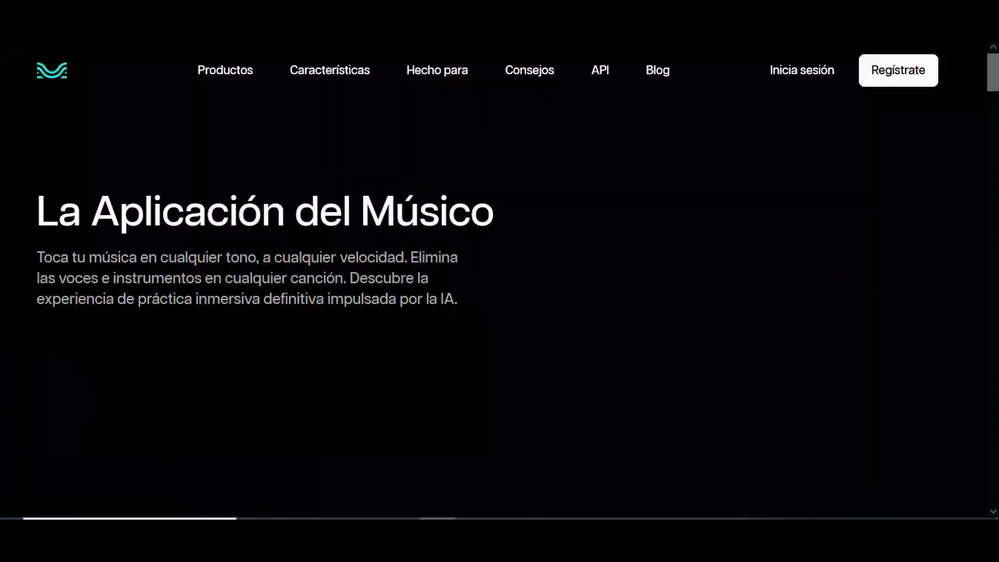
pyautogui.click(802, 78)
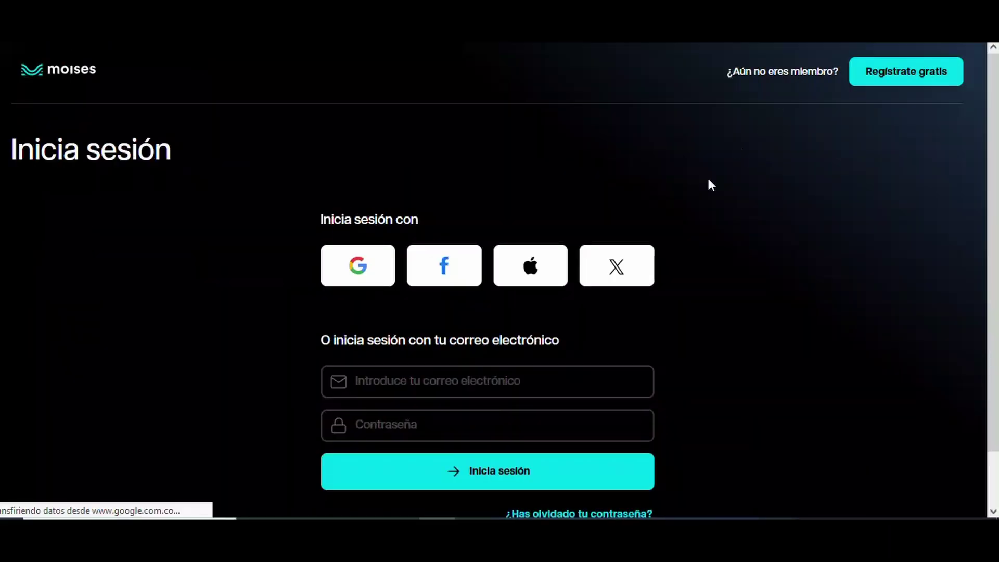
pyautogui.click(536, 380)
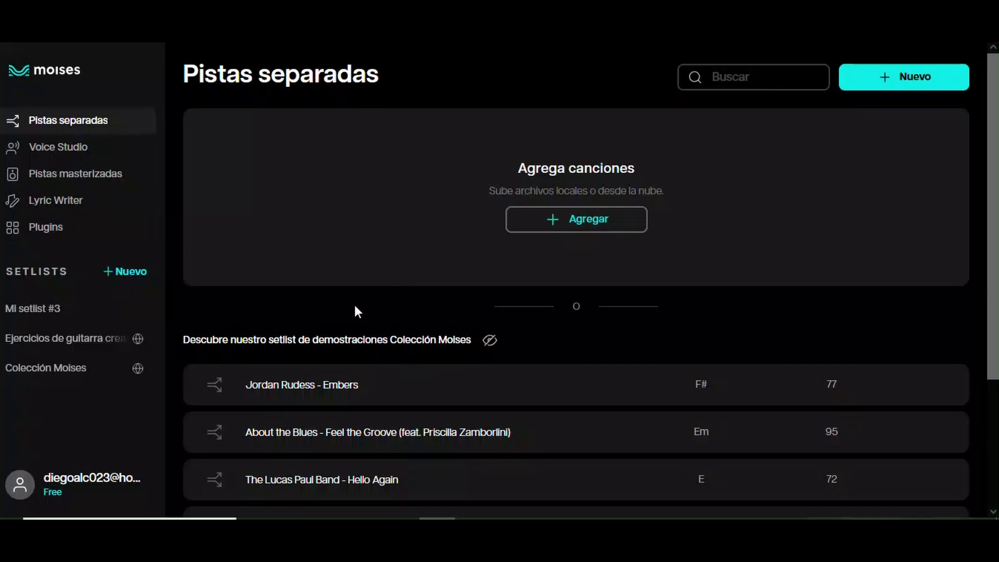
# Open the demo song "Jordan Rudess - Embers" and compare its playback with the Guitarra track soloed, muted and unmuted
pyautogui.scroll(-3, 338, 359)
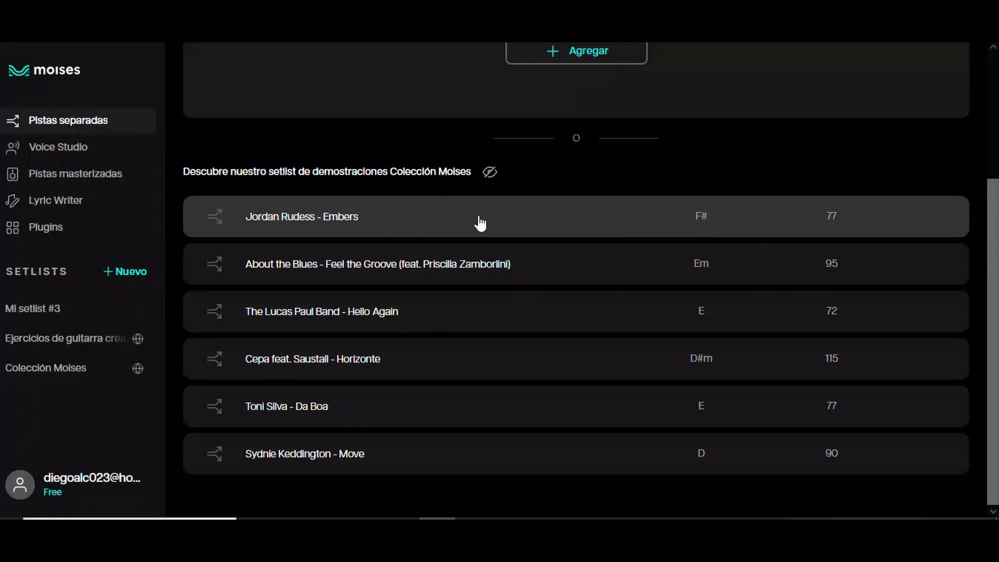
pyautogui.click(304, 223)
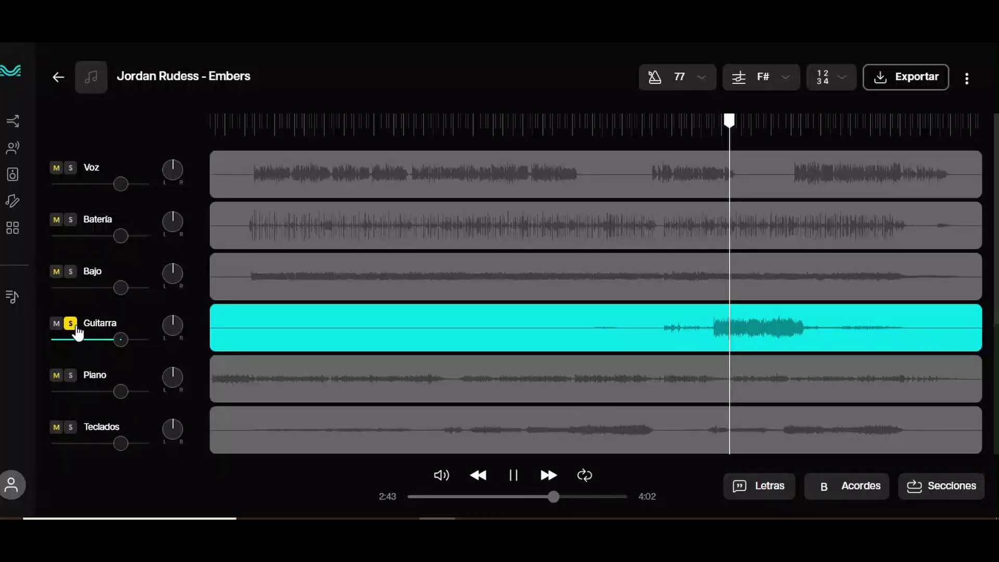
pyautogui.click(72, 326)
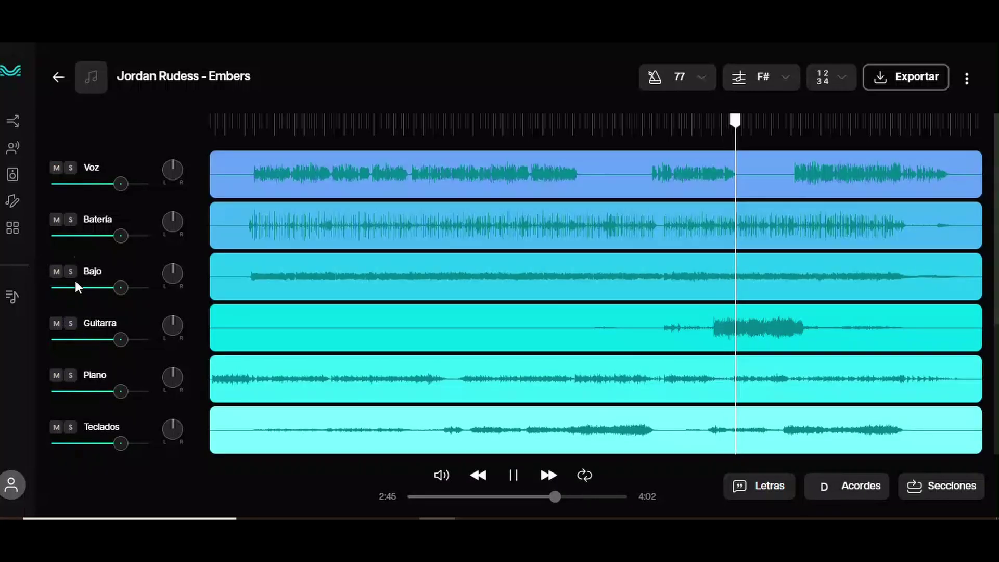
pyautogui.click(58, 324)
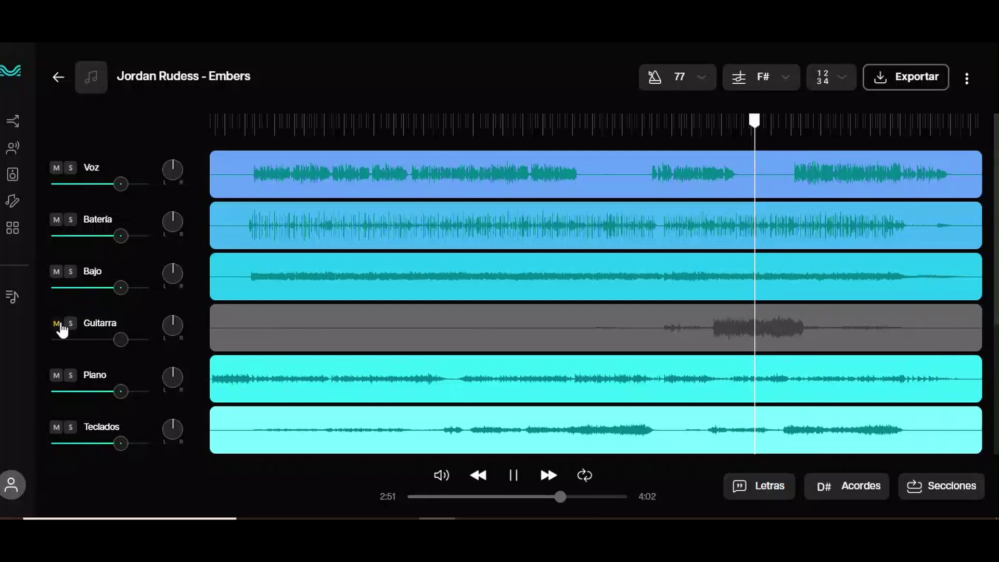
pyautogui.click(58, 324)
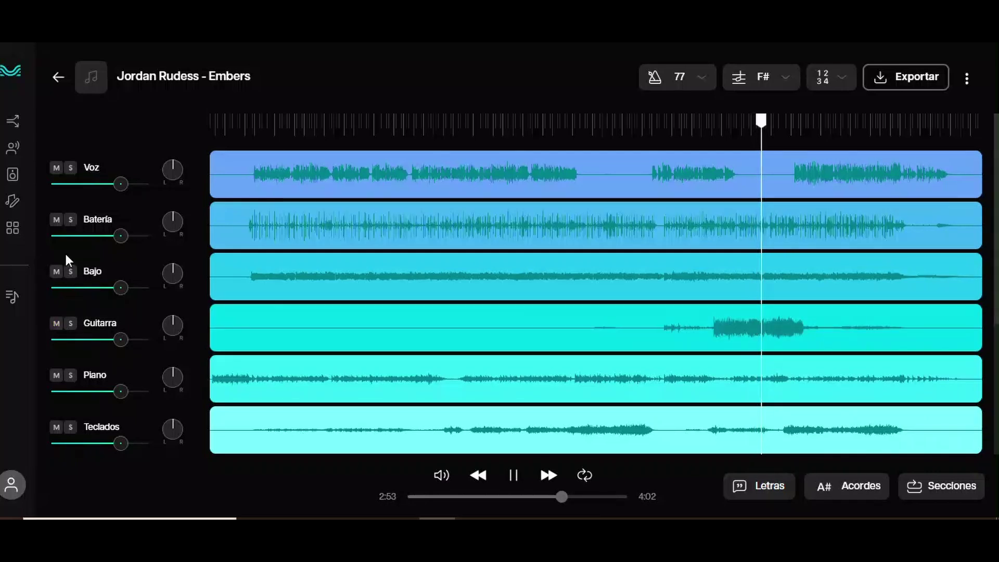
# Solo the Batería and Voz tracks, listen from the last vocal section and clear both solos
pyautogui.click(70, 219)
pyautogui.click(71, 167)
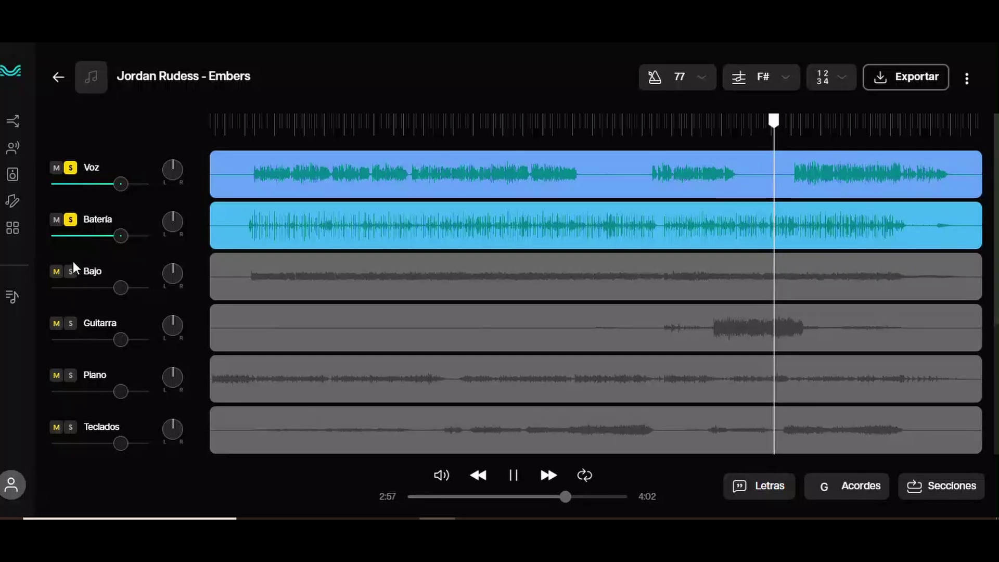
pyautogui.click(798, 127)
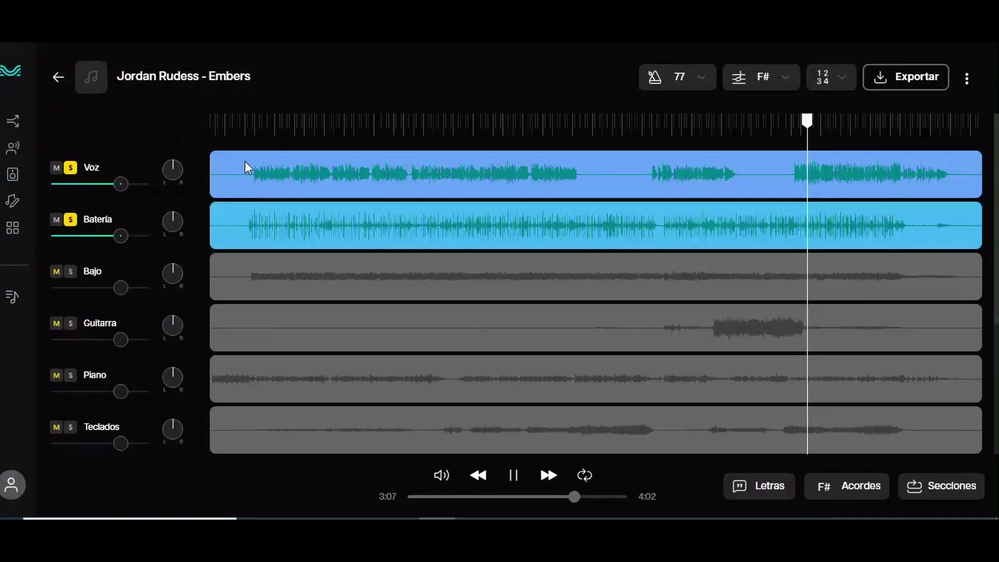
pyautogui.click(72, 168)
pyautogui.click(70, 220)
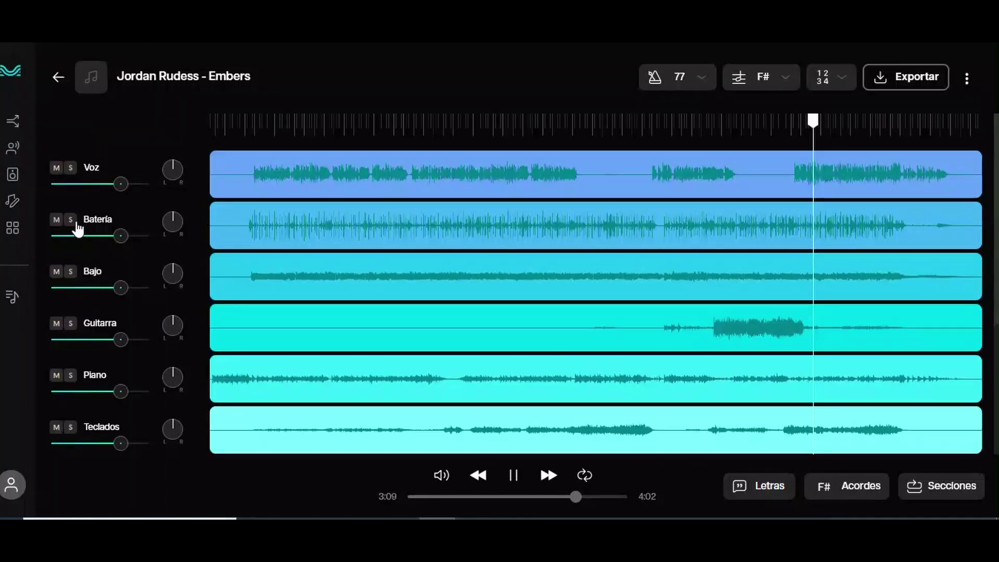
# Listen to the Bajo track on its own and view the count-in settings before clearing the solo
pyautogui.click(72, 272)
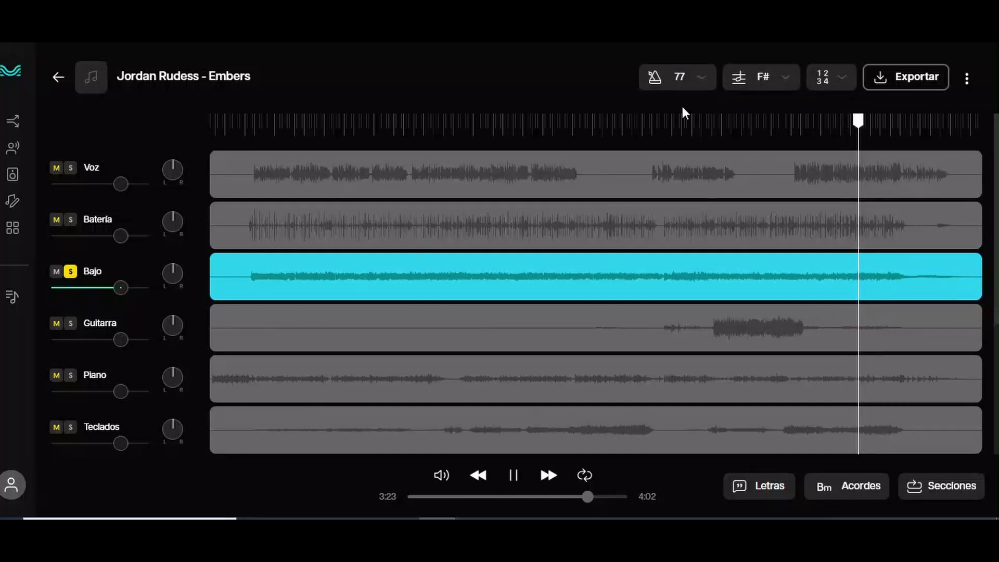
pyautogui.click(841, 78)
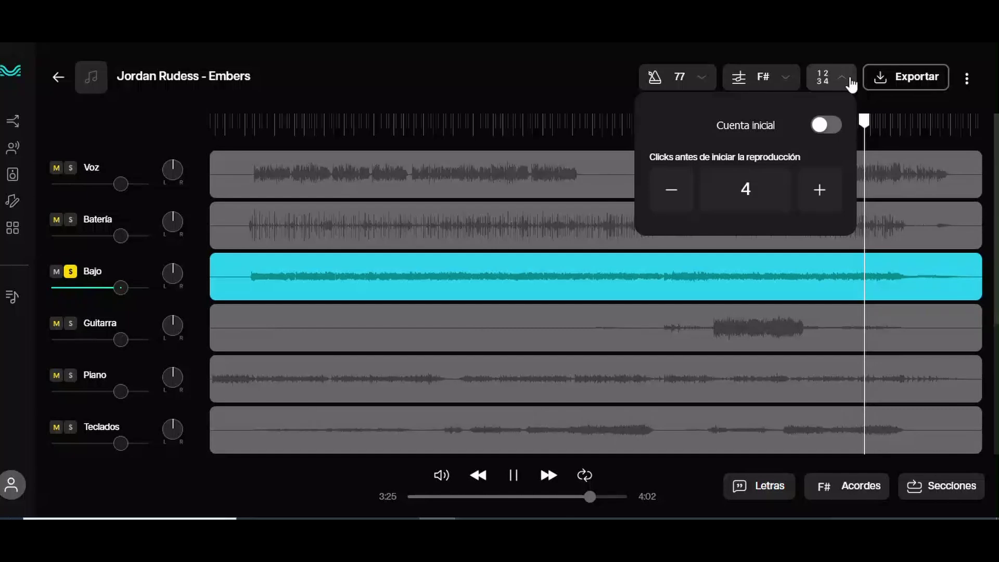
pyautogui.click(848, 81)
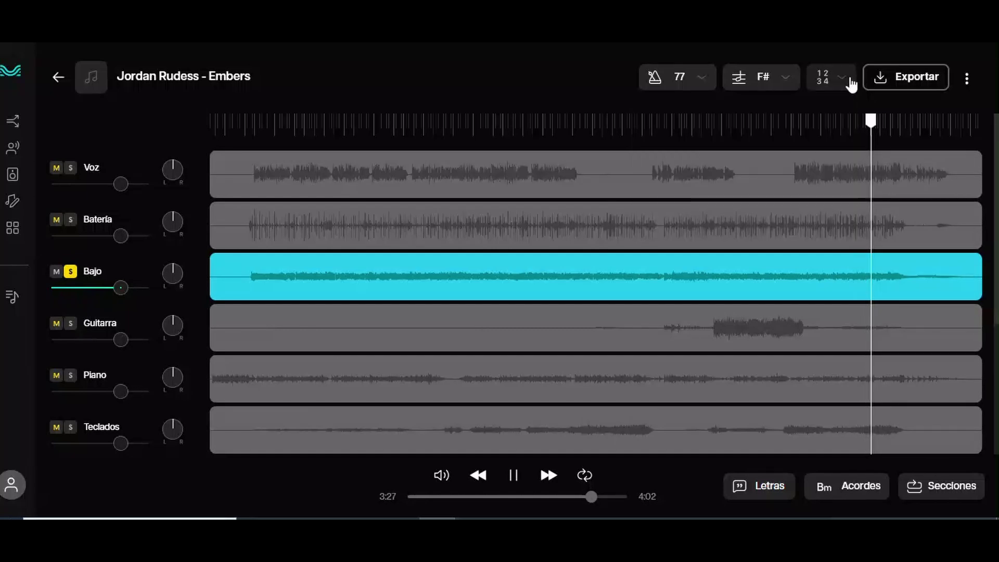
pyautogui.click(71, 271)
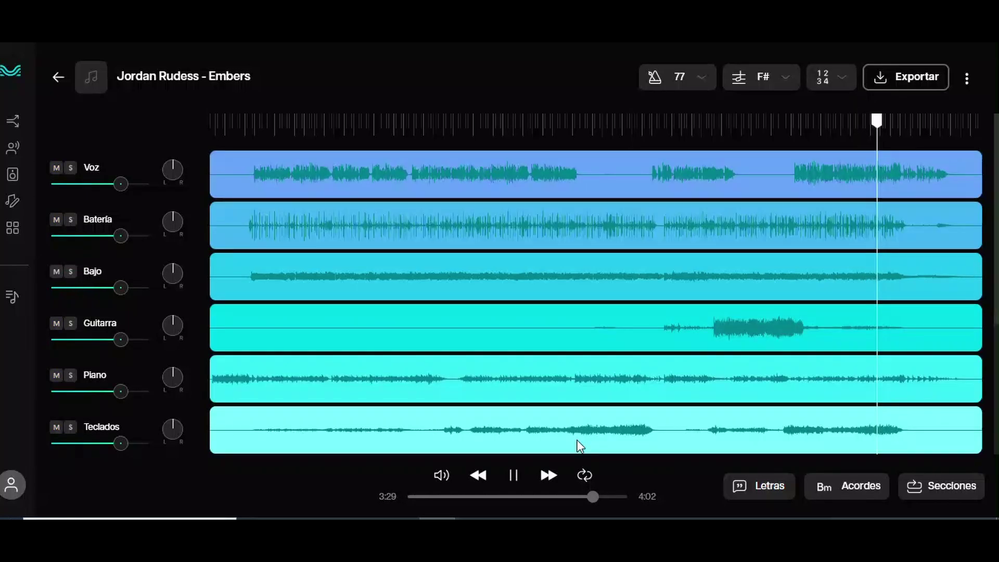
# Pause playback and switch the initial count-in on and off again
pyautogui.click(526, 480)
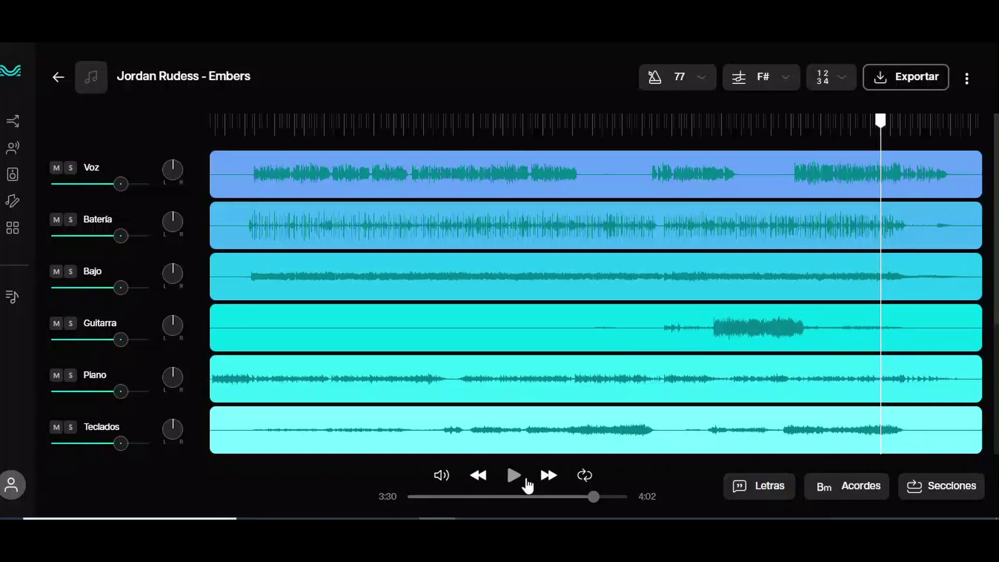
pyautogui.click(843, 81)
pyautogui.click(832, 127)
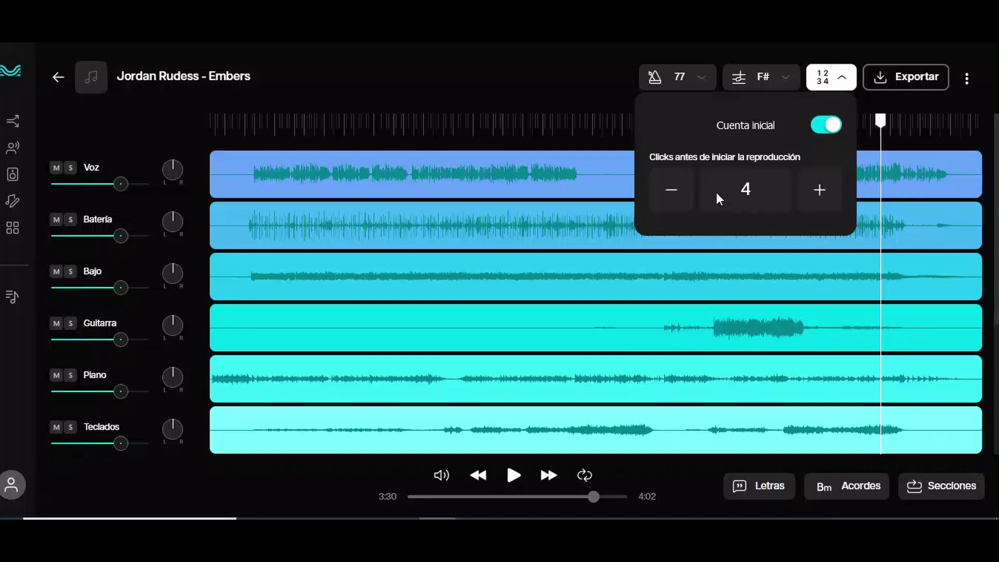
pyautogui.click(832, 126)
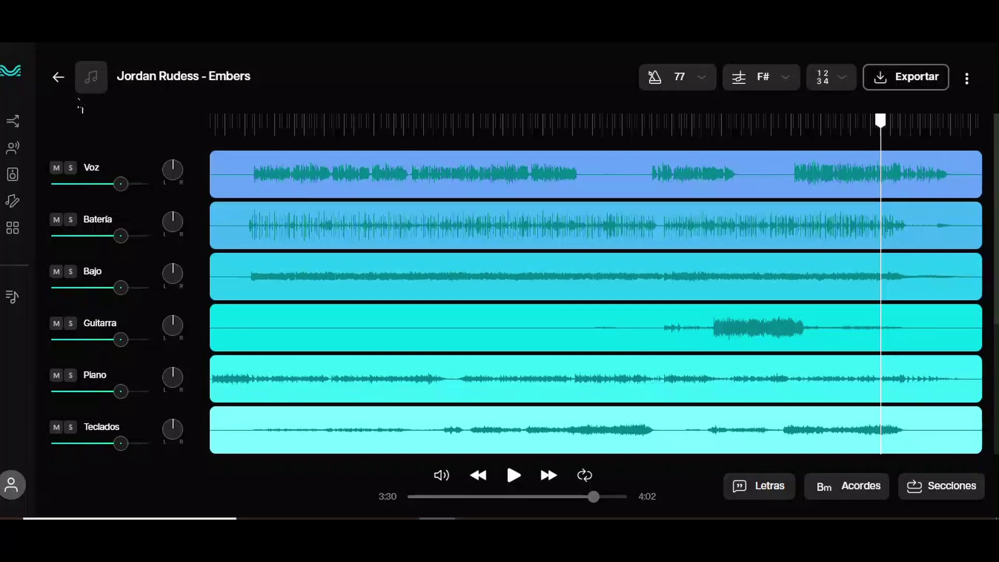
# Return to the separated tracks list and view the upload page for a new separation
pyautogui.click(58, 77)
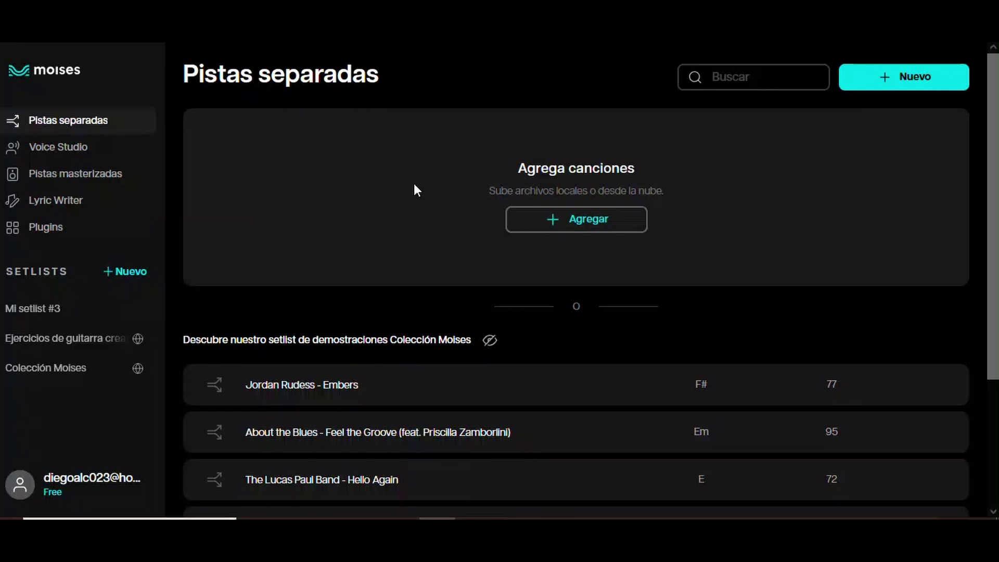
pyautogui.click(891, 83)
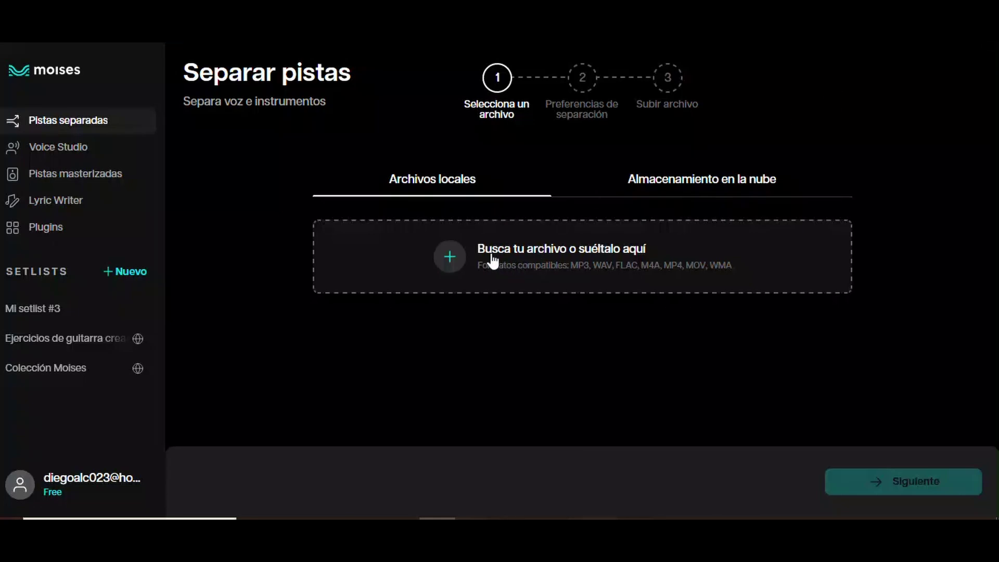
pyautogui.press('Escape')
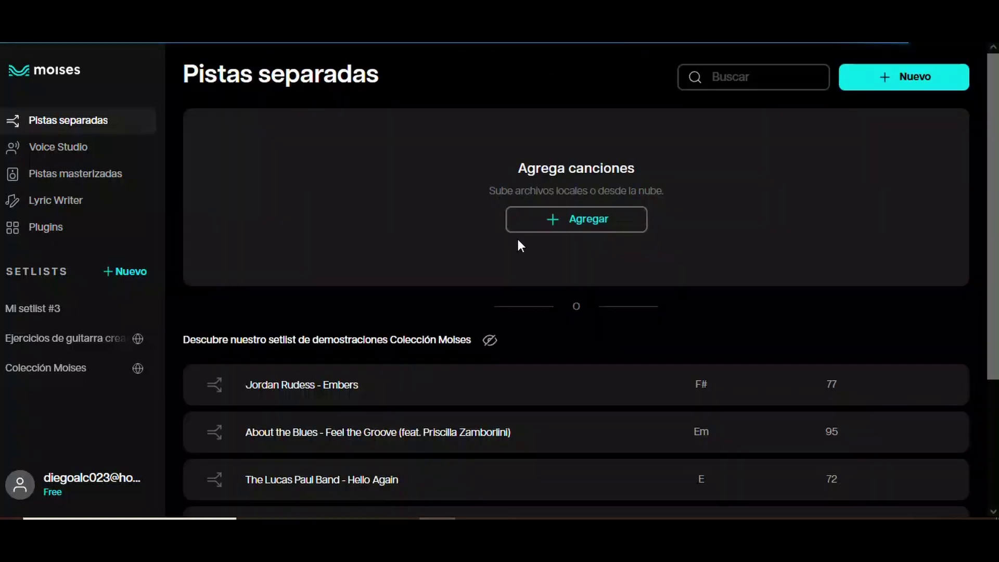
# Add the local file "Carlos Vives - La Tierra del Olvido (Official Video Remastered).mp3" from the Descargas folder as the song to separate
pyautogui.click(586, 219)
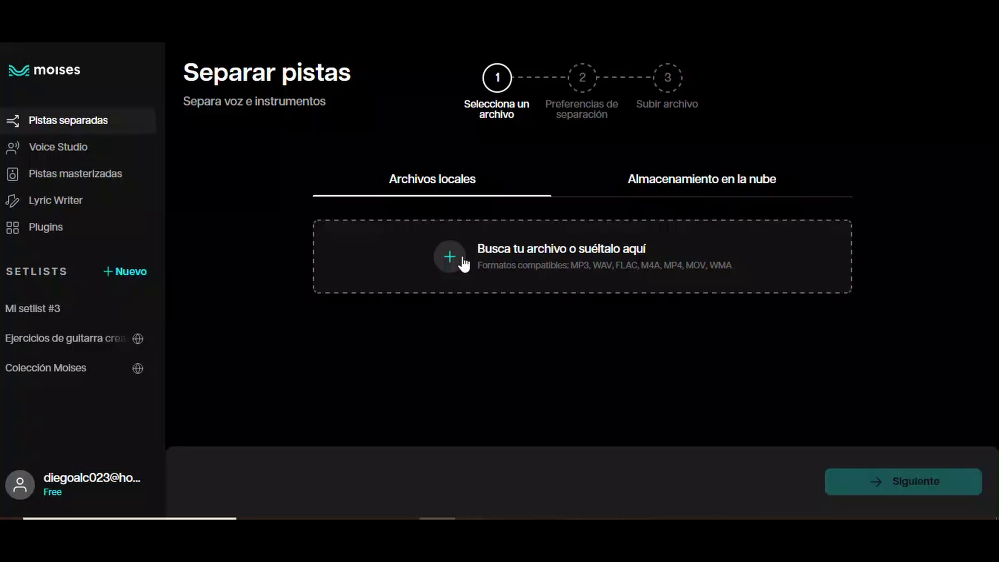
pyautogui.click(462, 263)
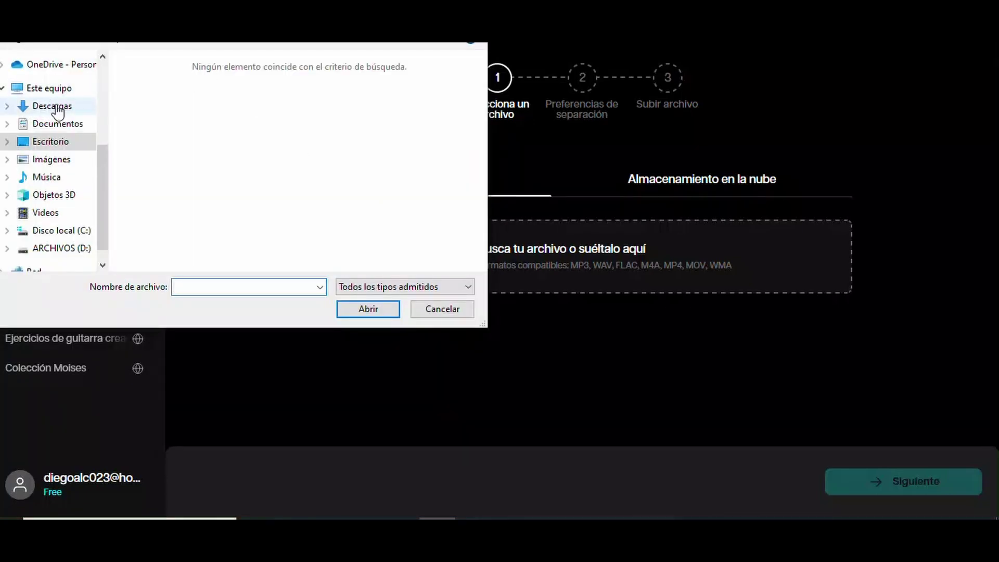
pyautogui.click(56, 107)
pyautogui.click(163, 102)
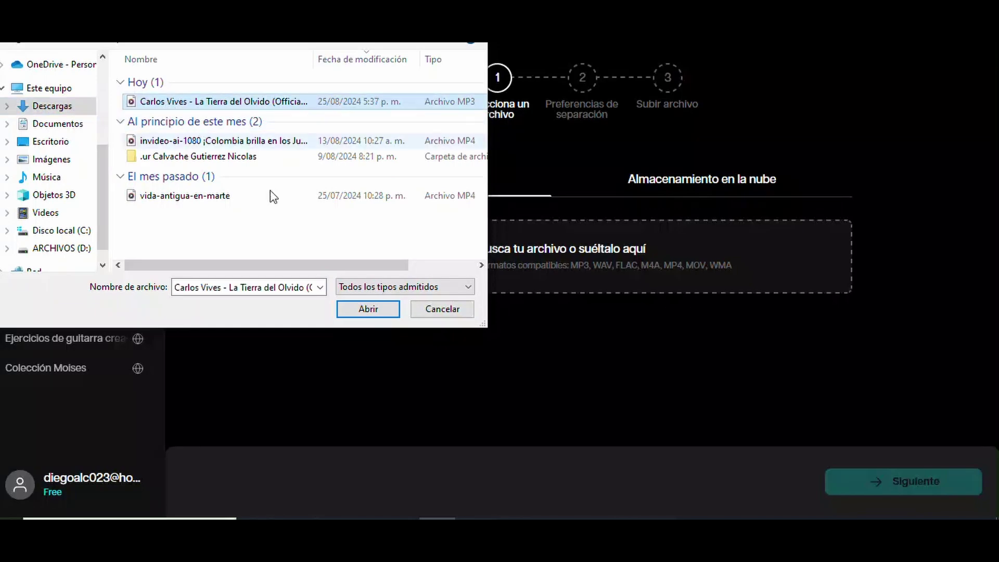
pyautogui.click(368, 309)
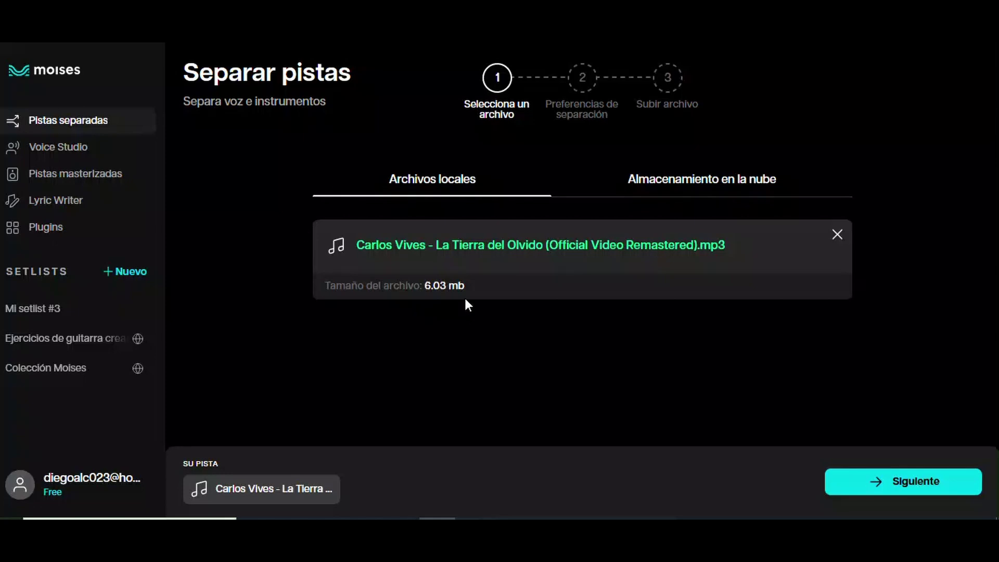
# Check the cloud storage upload option and continue to the separation preferences with the chosen local file
pyautogui.click(727, 186)
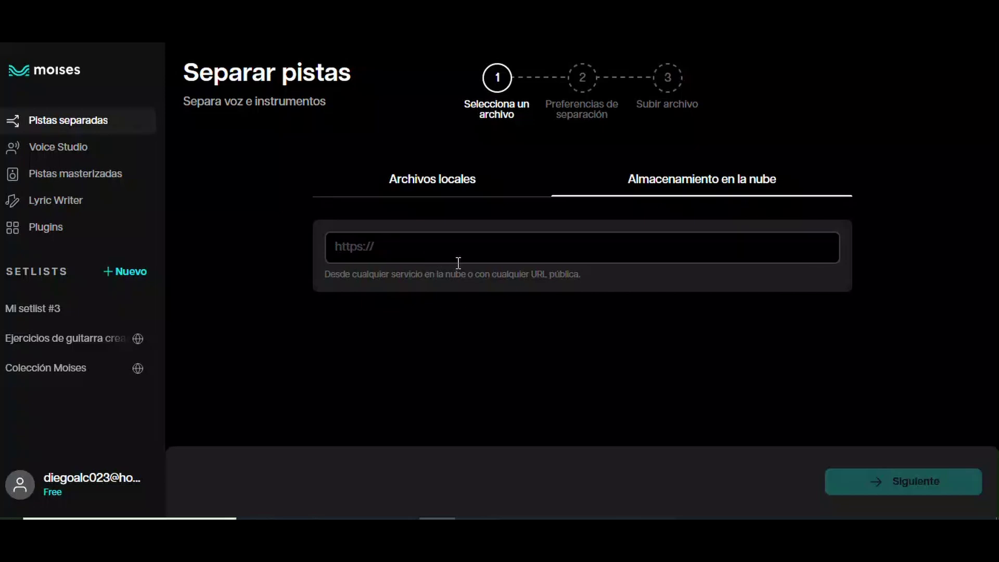
pyautogui.click(448, 188)
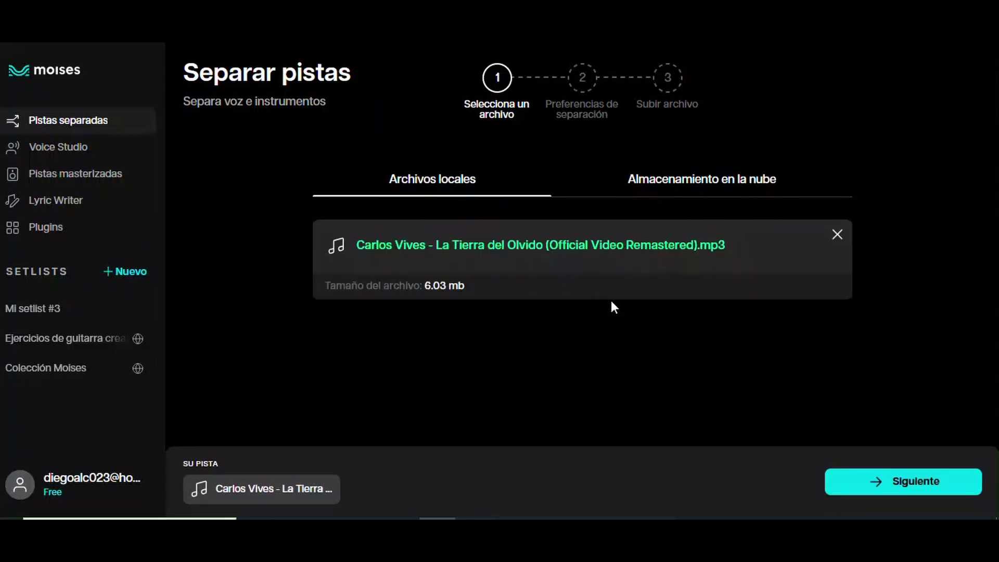
pyautogui.click(918, 486)
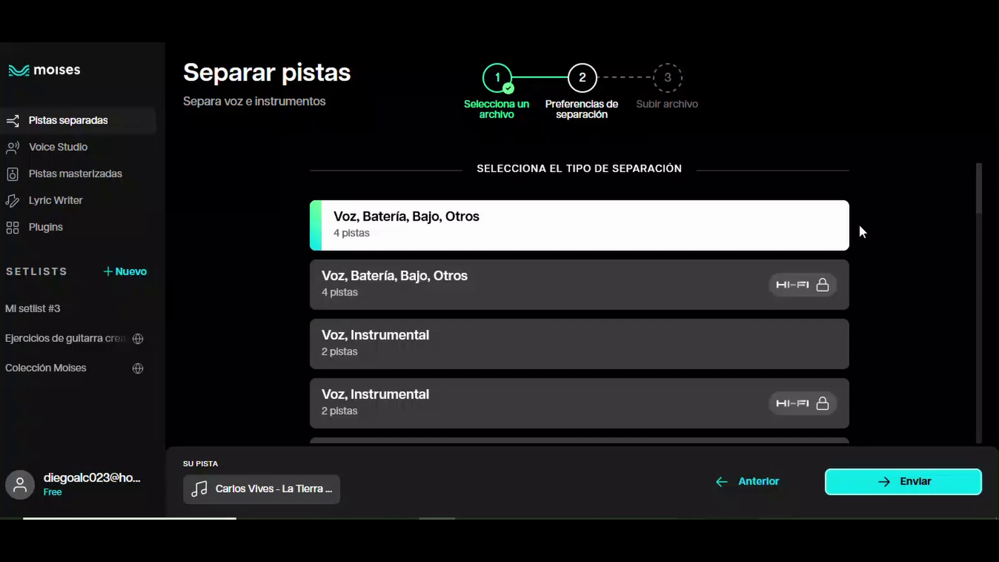
# Submit the song with the four-track separation "Voz, Batería, Bajo, Otros" and open the separated song
pyautogui.scroll(-3, 379, 183)
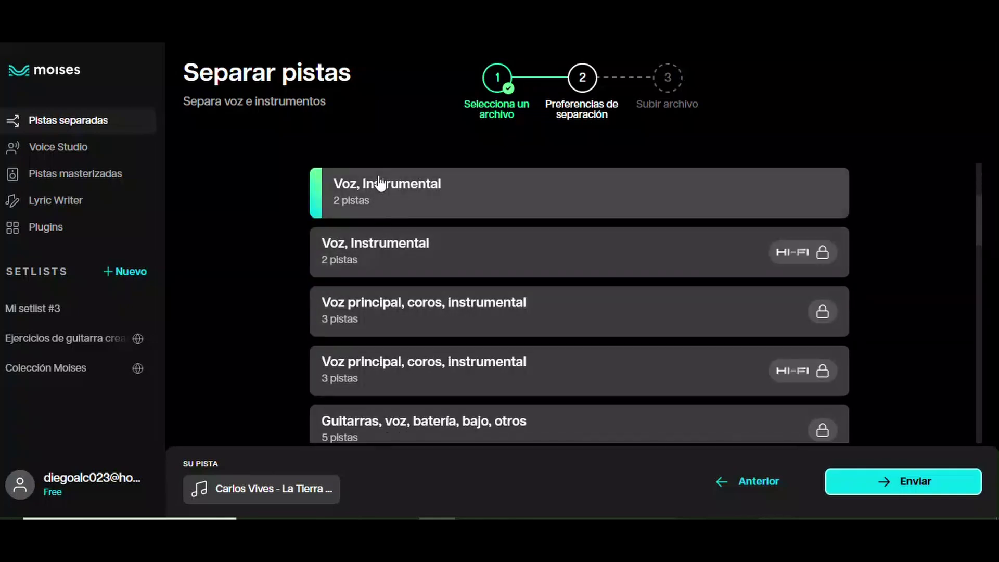
pyautogui.scroll(2, 386, 208)
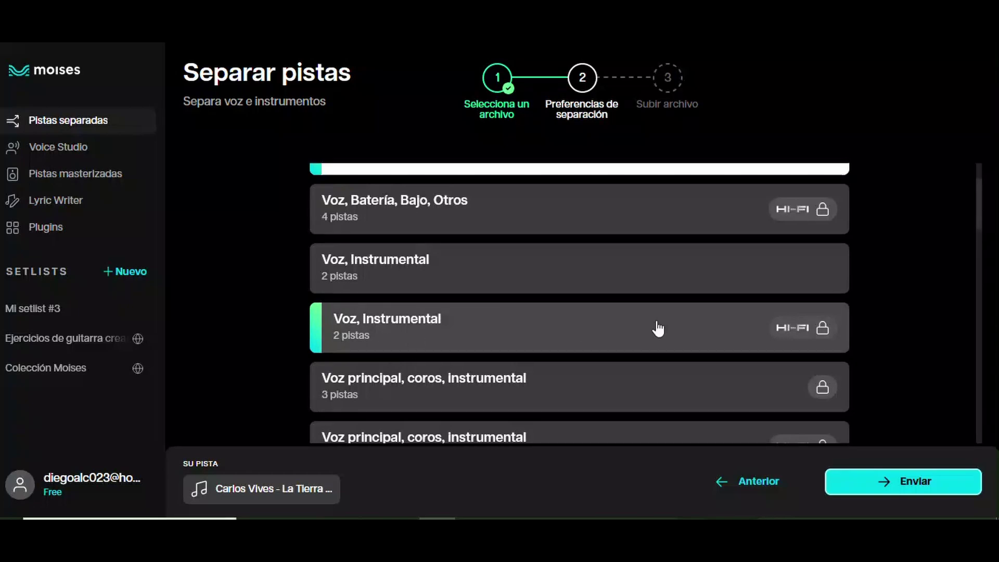
pyautogui.scroll(-4, 561, 250)
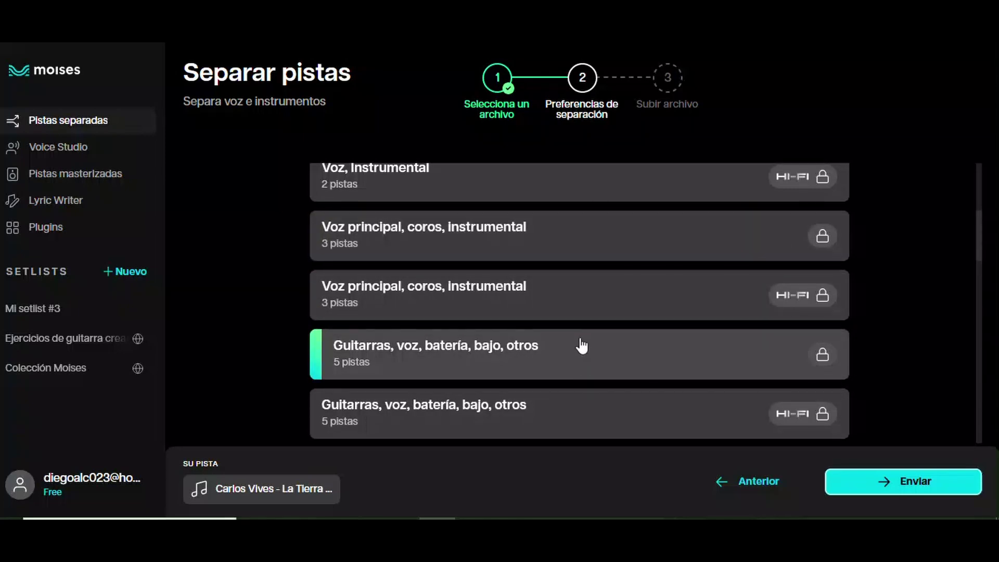
pyautogui.scroll(5, 578, 390)
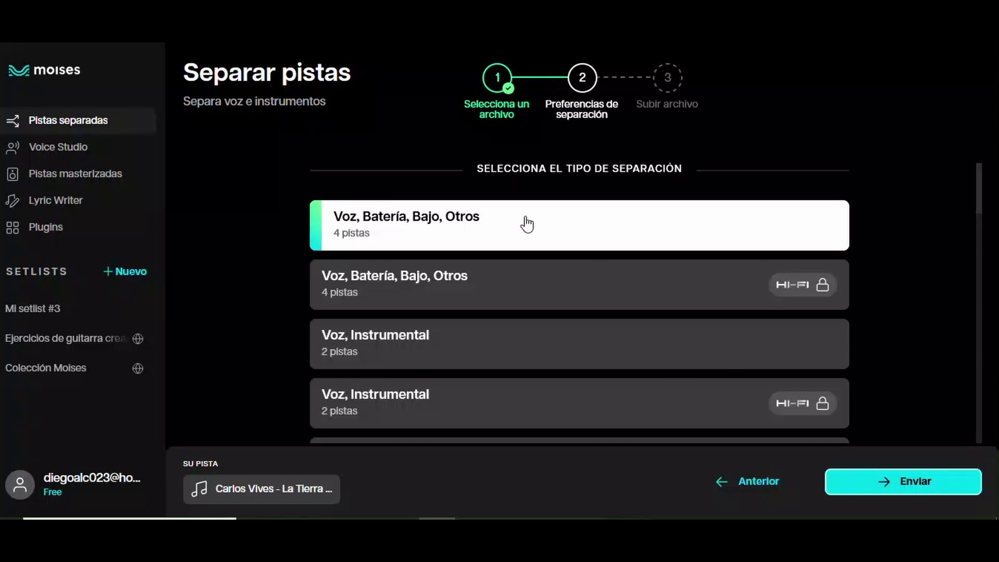
pyautogui.click(882, 480)
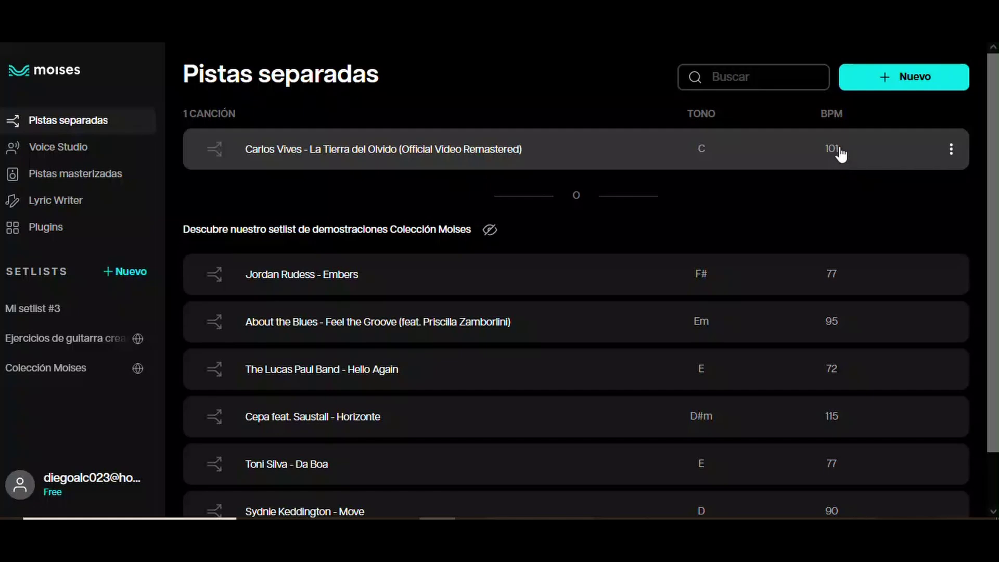
pyautogui.click(308, 162)
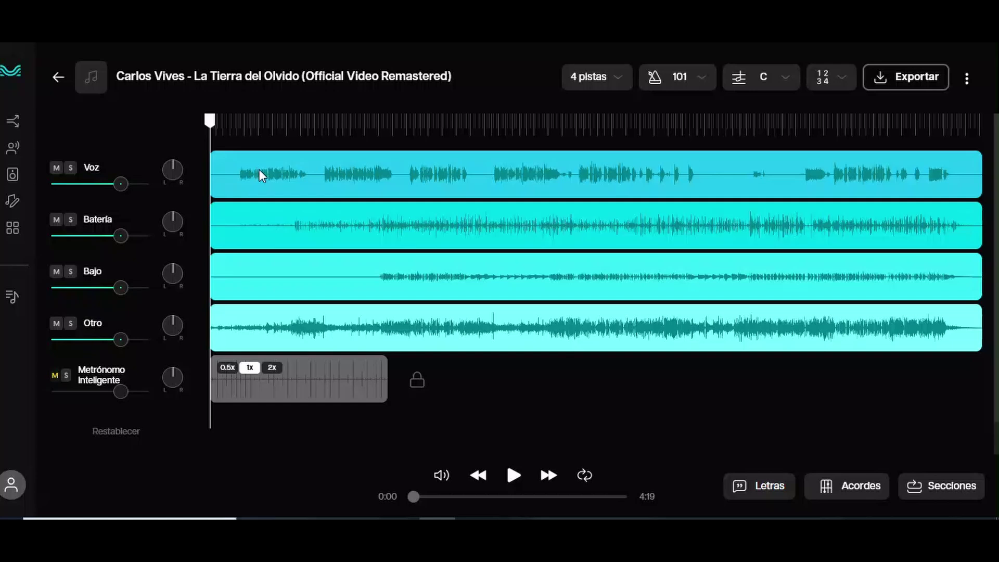
# Toggle the Metrónomo Inteligente track on and off, and view the Cuenta inicial count-in options
pyautogui.click(61, 378)
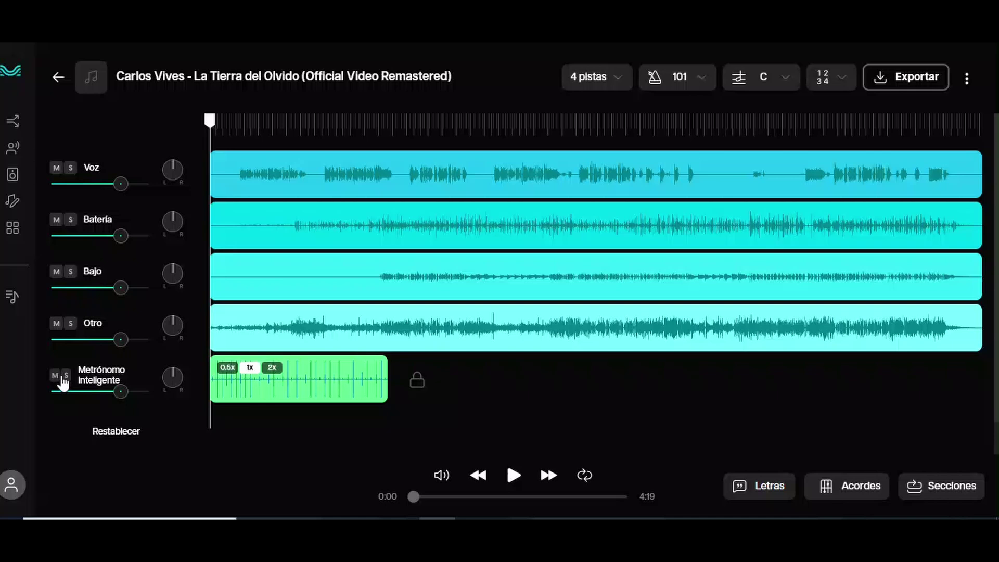
pyautogui.click(61, 378)
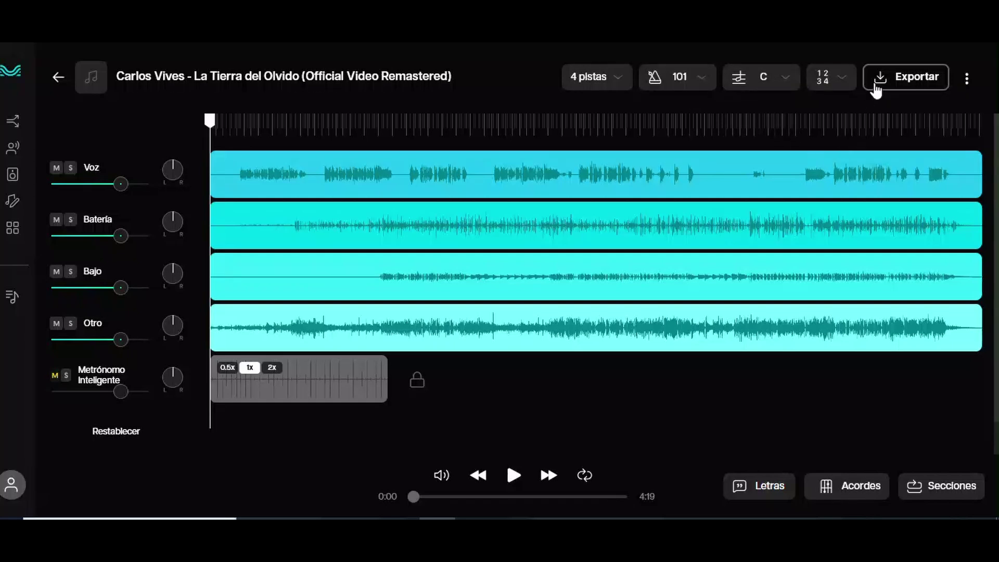
pyautogui.click(855, 82)
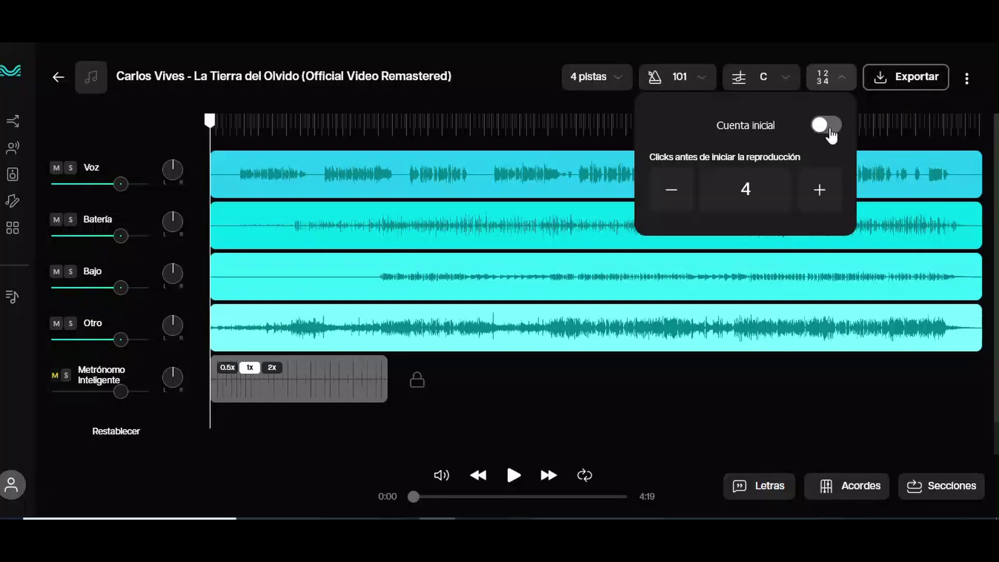
pyautogui.click(846, 81)
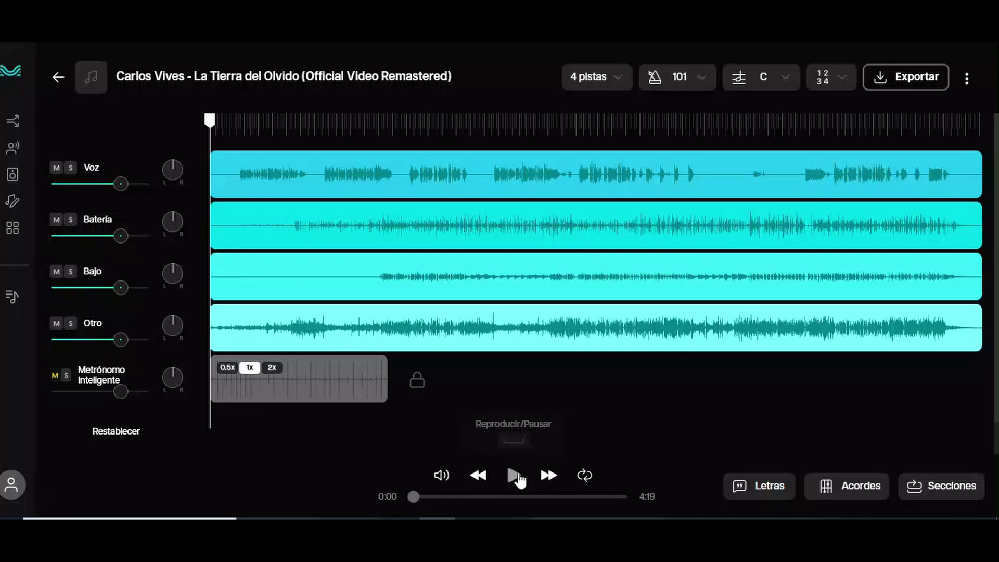
# Play the full mix from about where the first vocals begin, and pause it after a few seconds
pyautogui.click(515, 476)
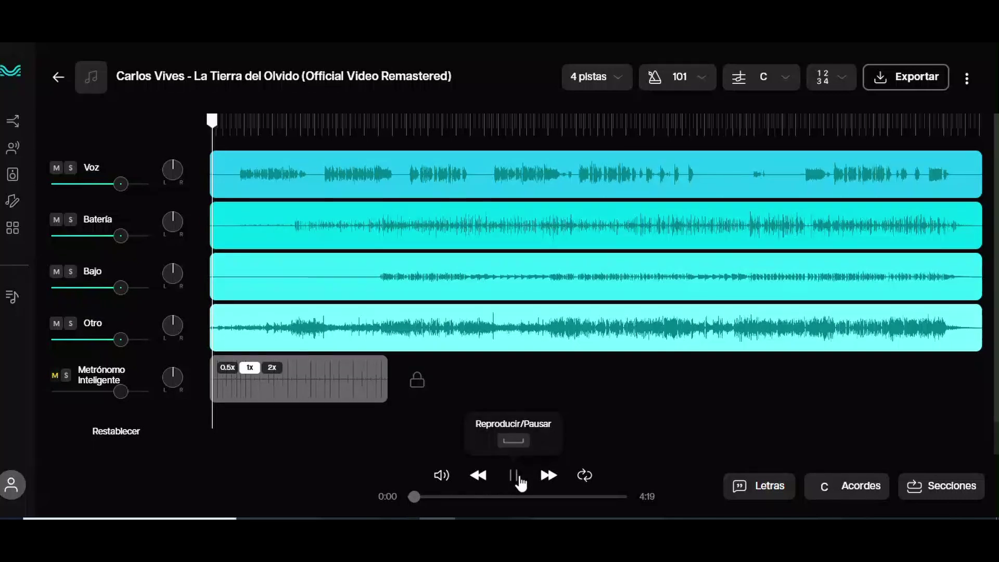
pyautogui.moveTo(215, 123); pyautogui.dragTo(241, 130)
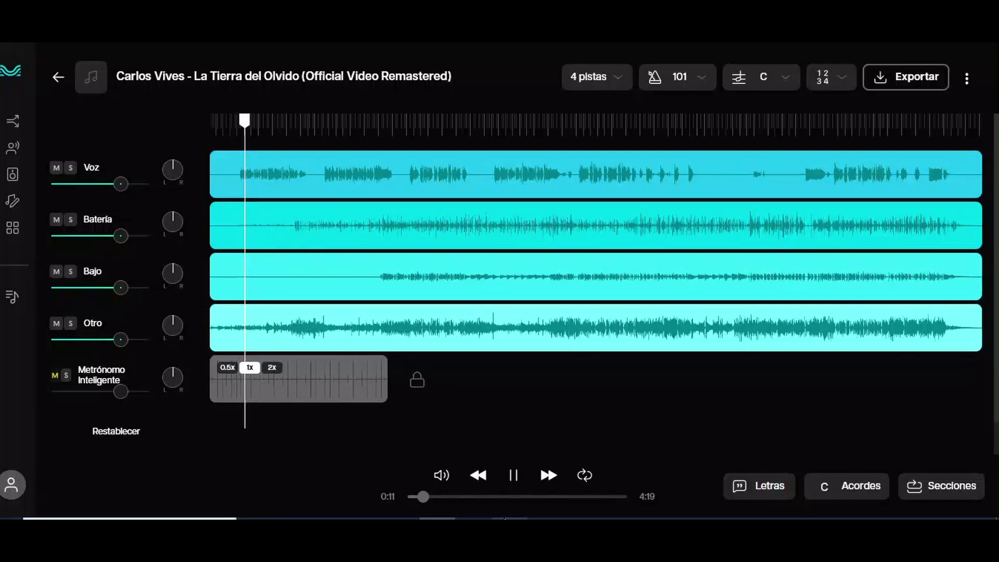
pyautogui.click(526, 481)
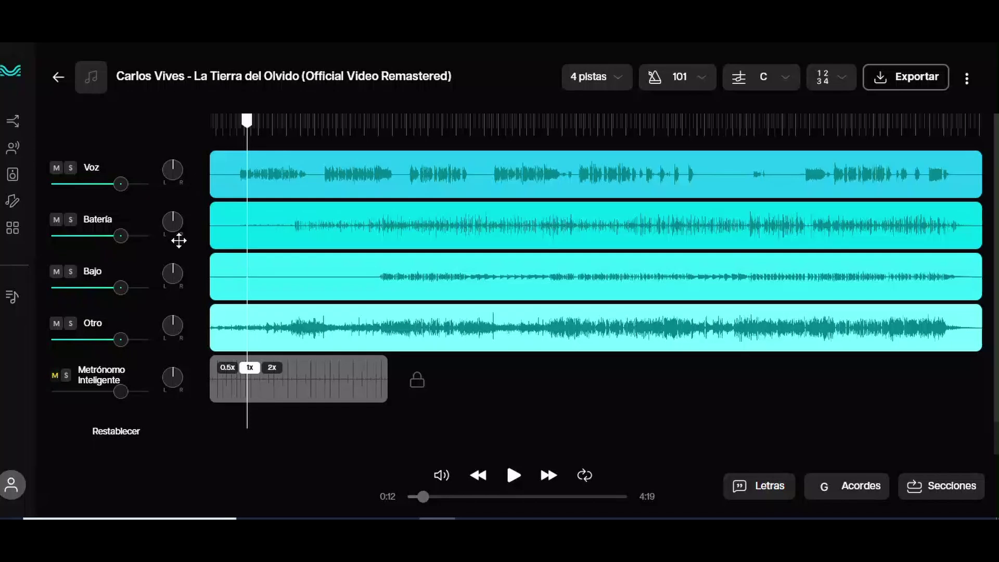
# Listen to the Otro track soloed while panning it, and return it to centre, pause playback and remove the solo
pyautogui.click(514, 475)
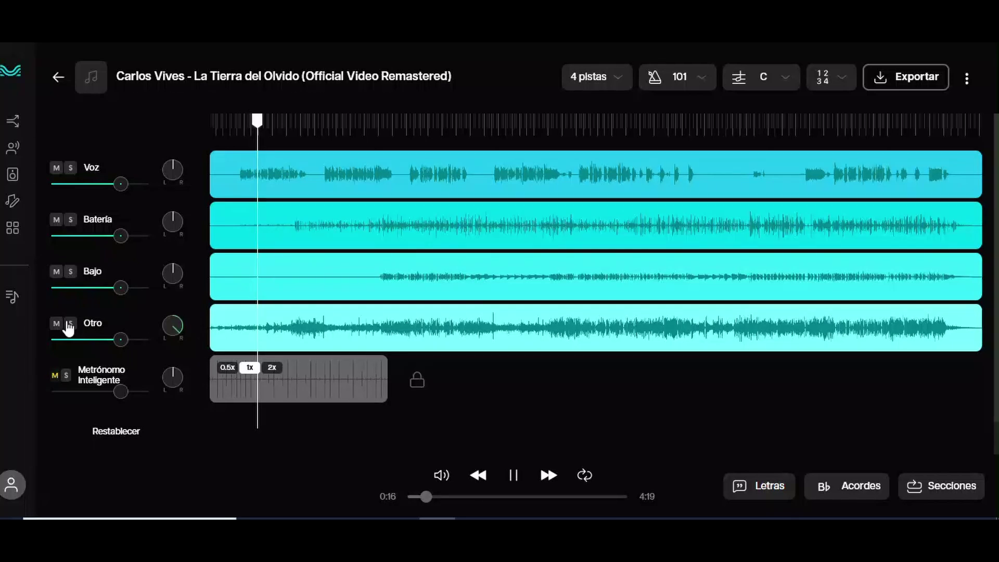
pyautogui.press('s')
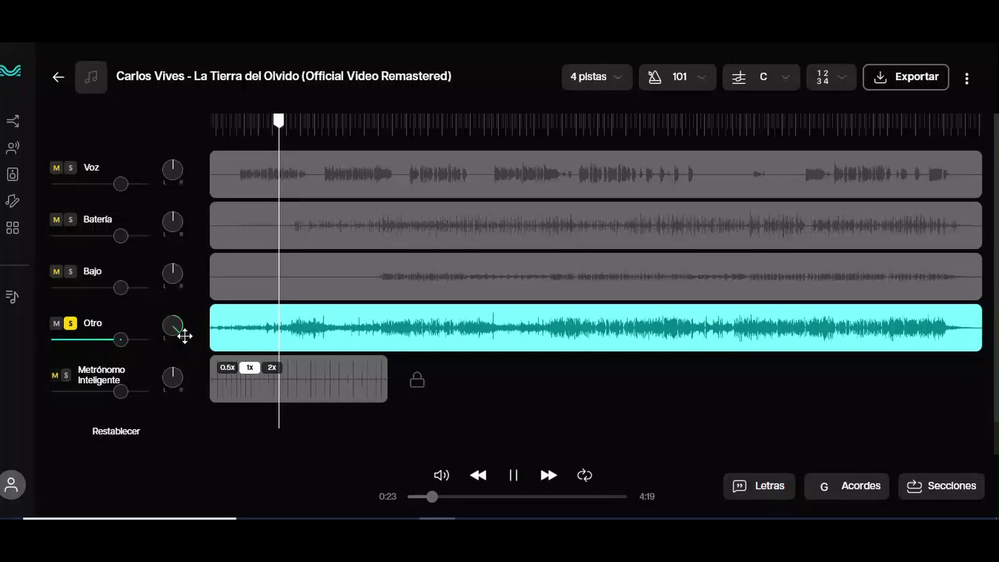
pyautogui.moveTo(184, 338); pyautogui.dragTo(189, 348)
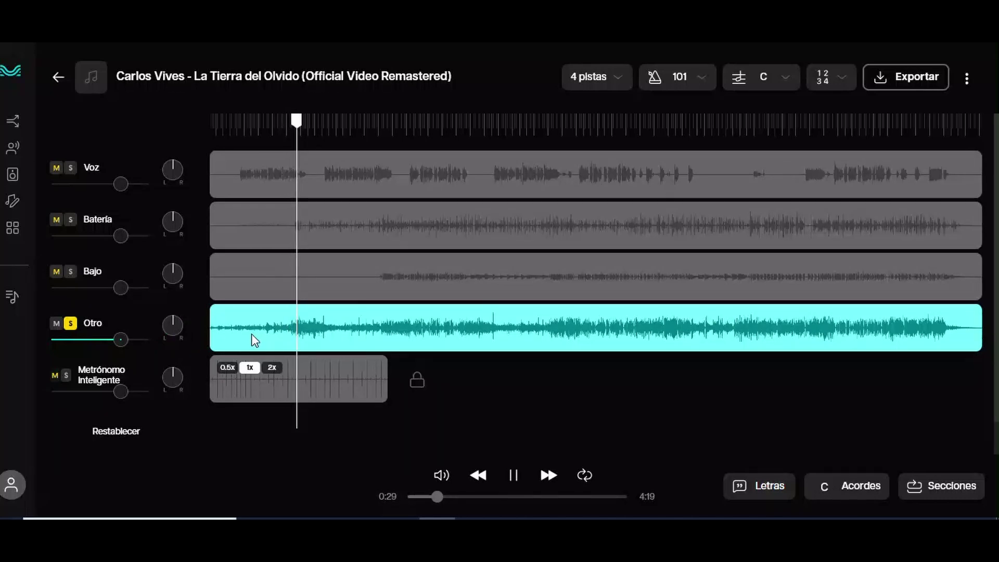
pyautogui.doubleClick(179, 334)
pyautogui.click(513, 475)
pyautogui.click(71, 324)
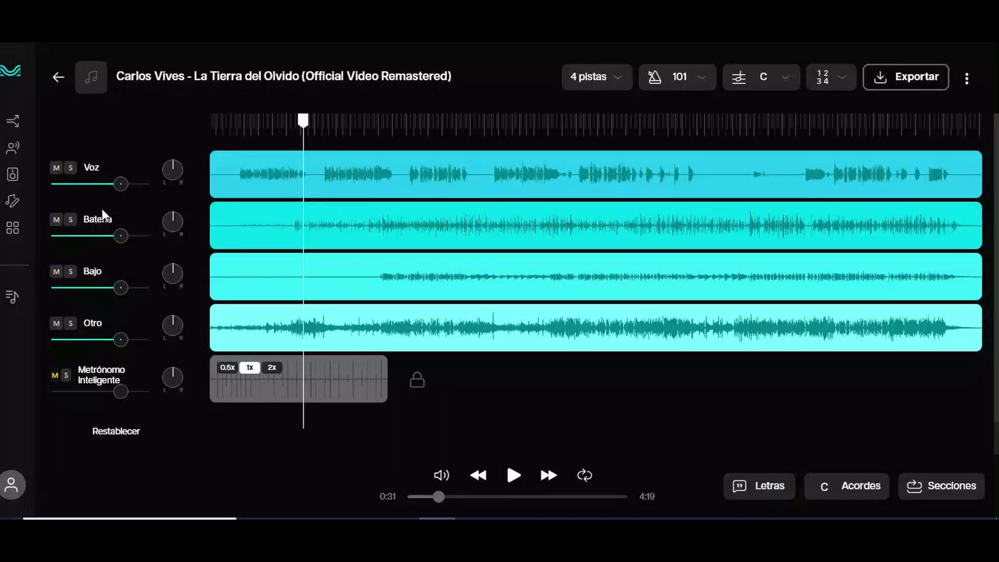
# Listen to the Voz track soloed from its second vocal passage, briefly adding Batería, and clear the solos and pause
pyautogui.click(71, 168)
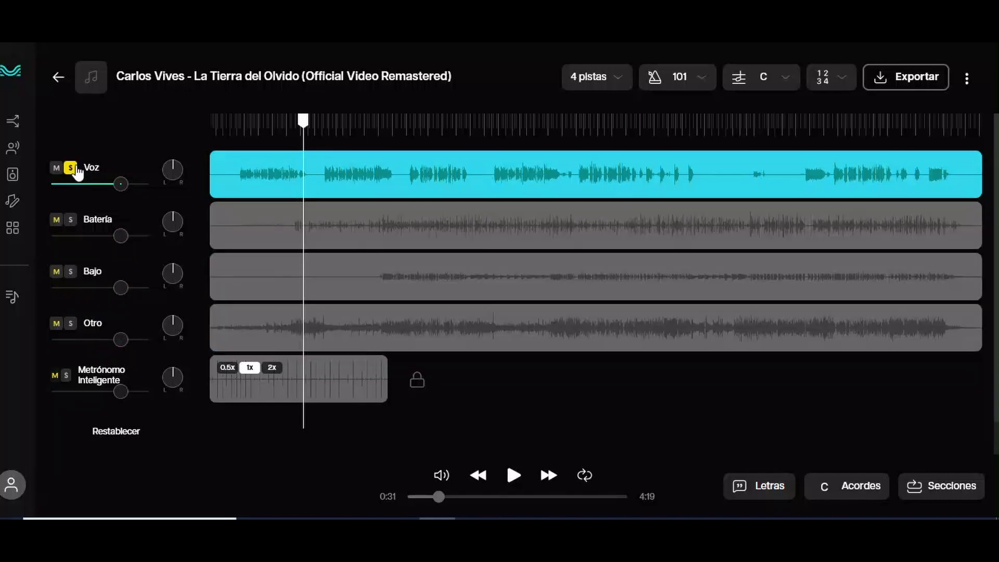
pyautogui.click(328, 124)
pyautogui.click(513, 475)
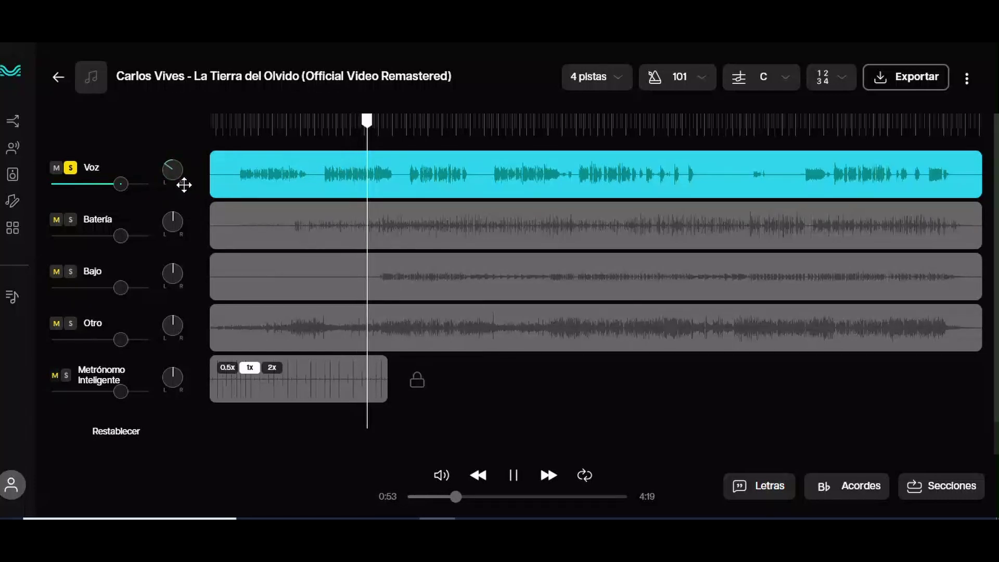
pyautogui.click(79, 220)
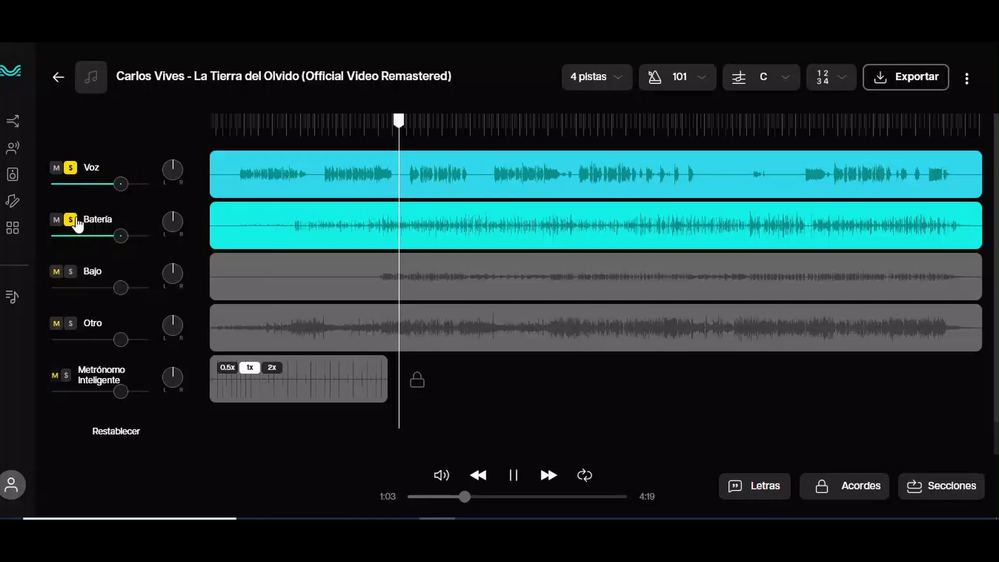
pyautogui.click(72, 220)
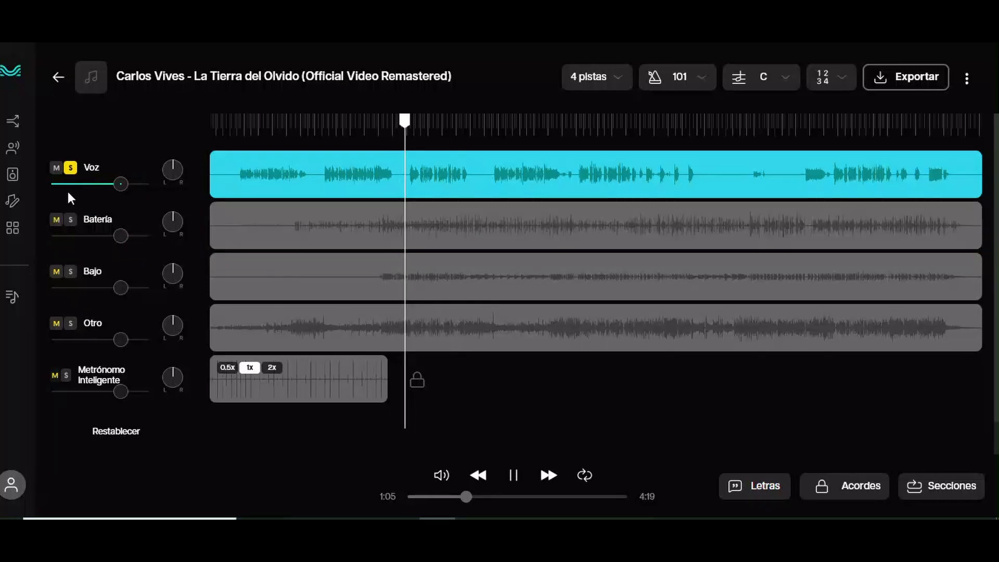
pyautogui.click(72, 167)
pyautogui.press('space')
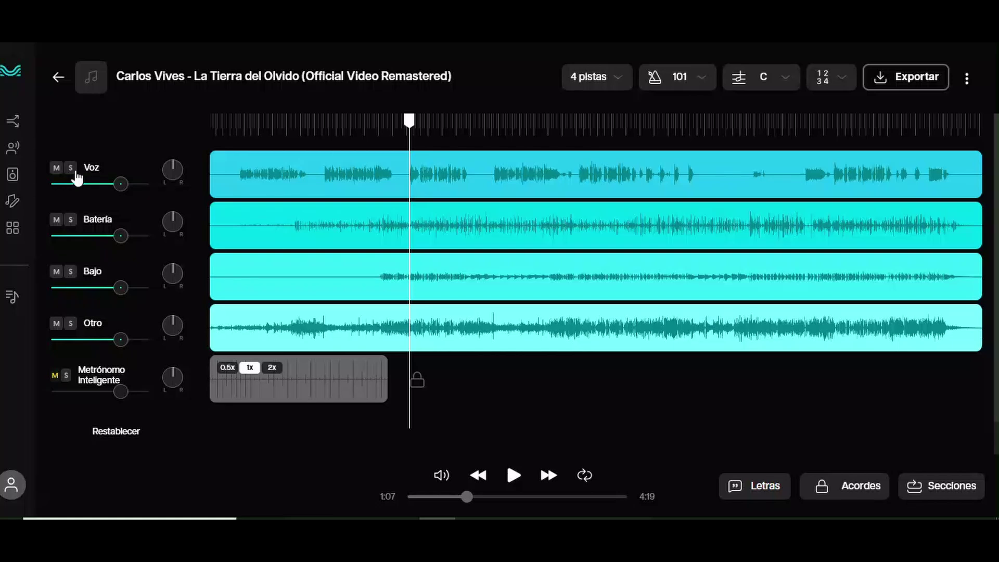
# Listen to the song with the Voz track muted, and pause and unmute it
pyautogui.click(56, 168)
pyautogui.press('space')
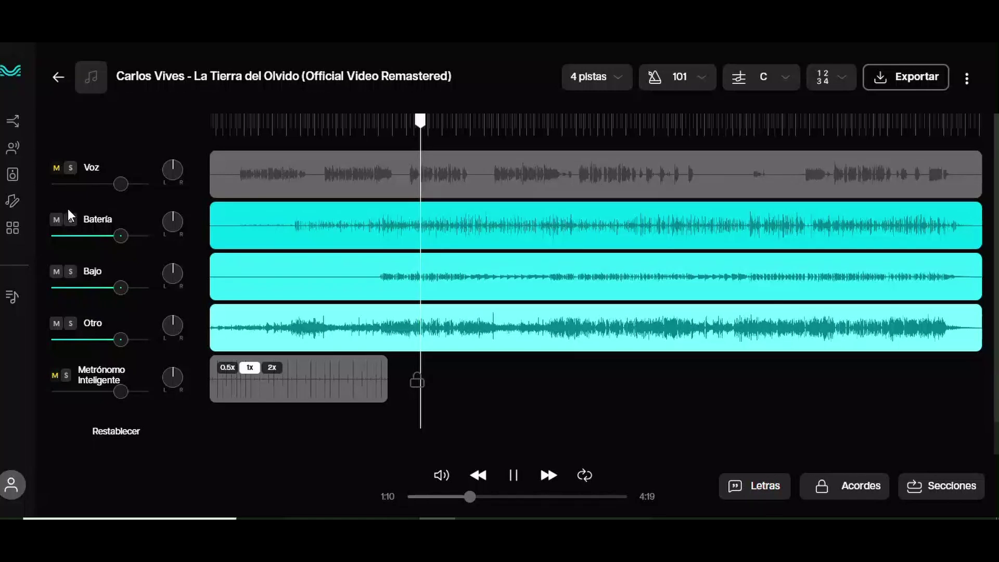
pyautogui.click(57, 168)
pyautogui.press('space')
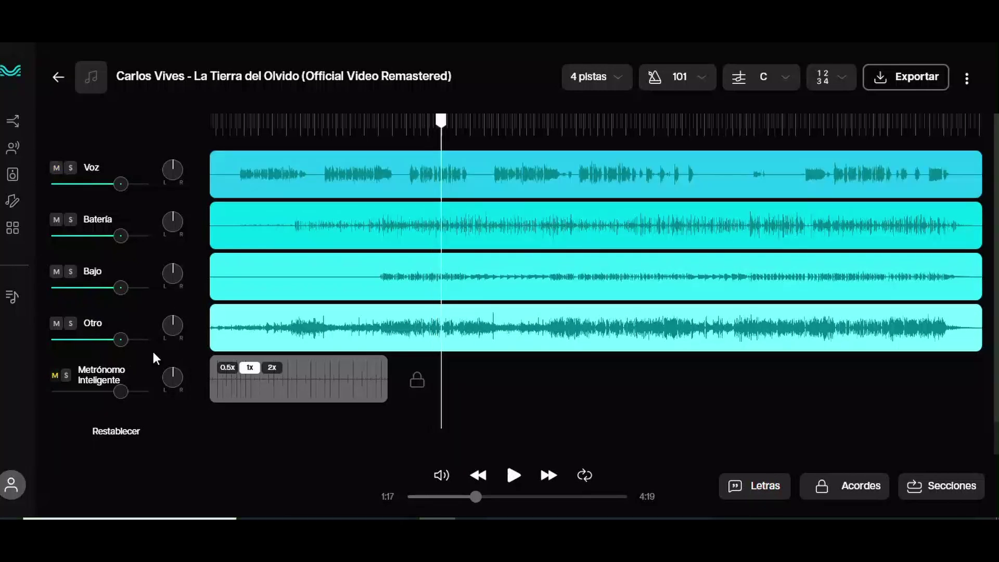
# Enable the Metrónomo Inteligente track and play the song with it from 0:08 for a few seconds
pyautogui.click(241, 124)
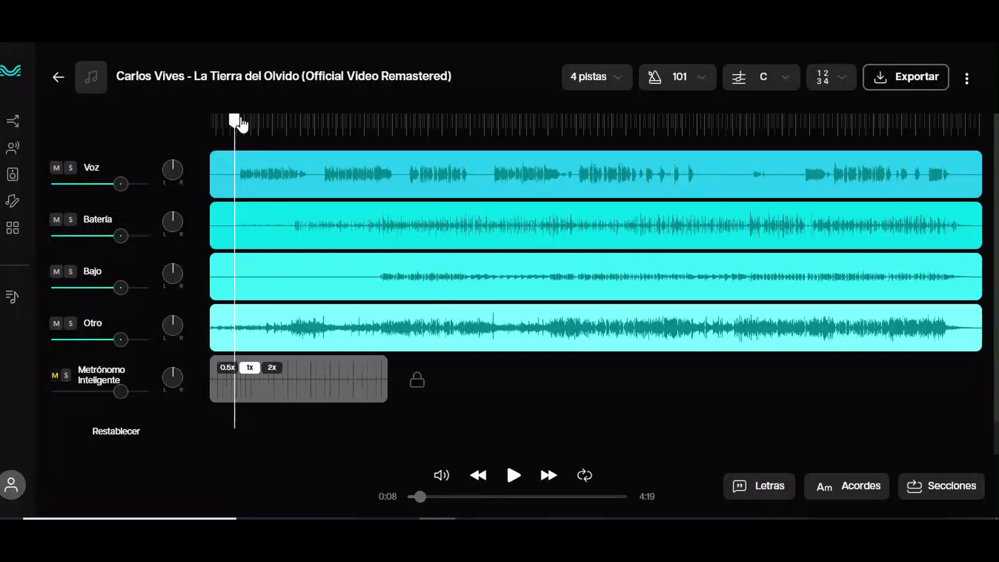
pyautogui.click(56, 376)
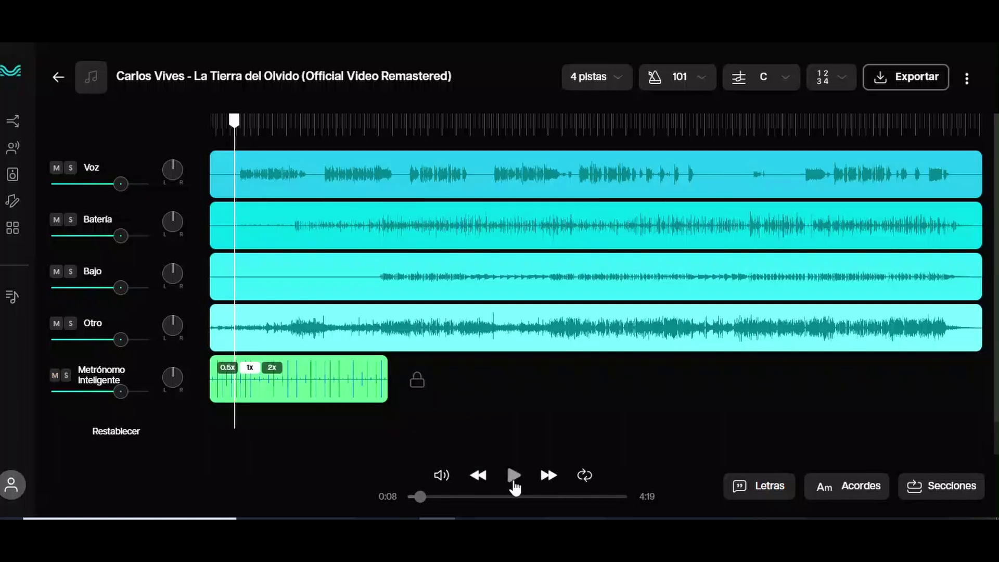
pyautogui.click(55, 376)
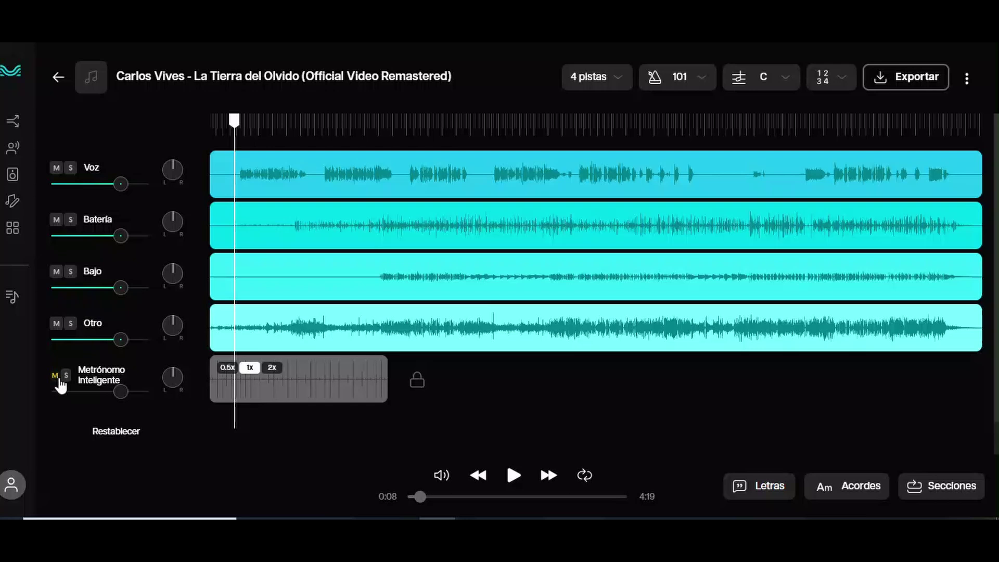
pyautogui.click(56, 377)
pyautogui.click(521, 482)
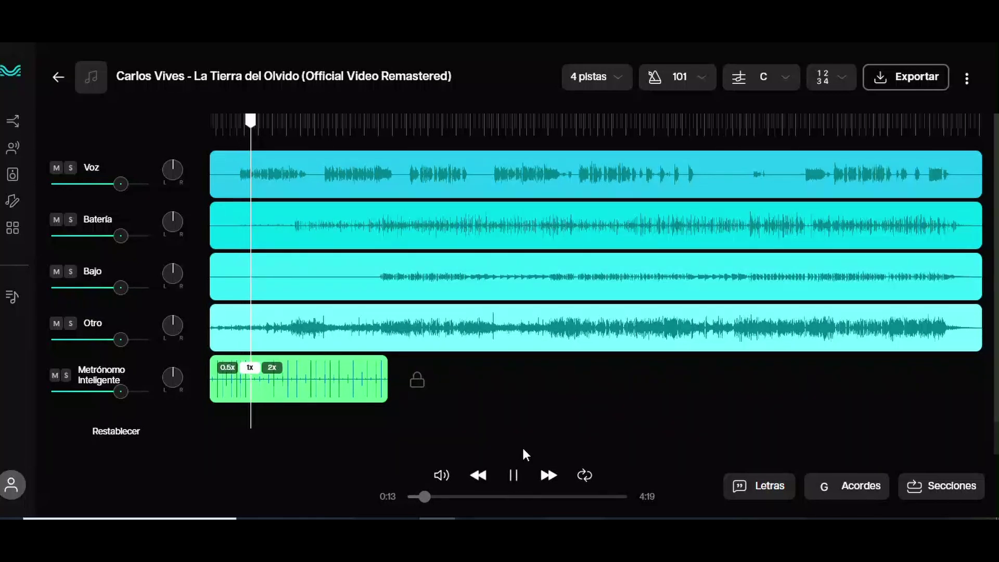
pyautogui.click(514, 475)
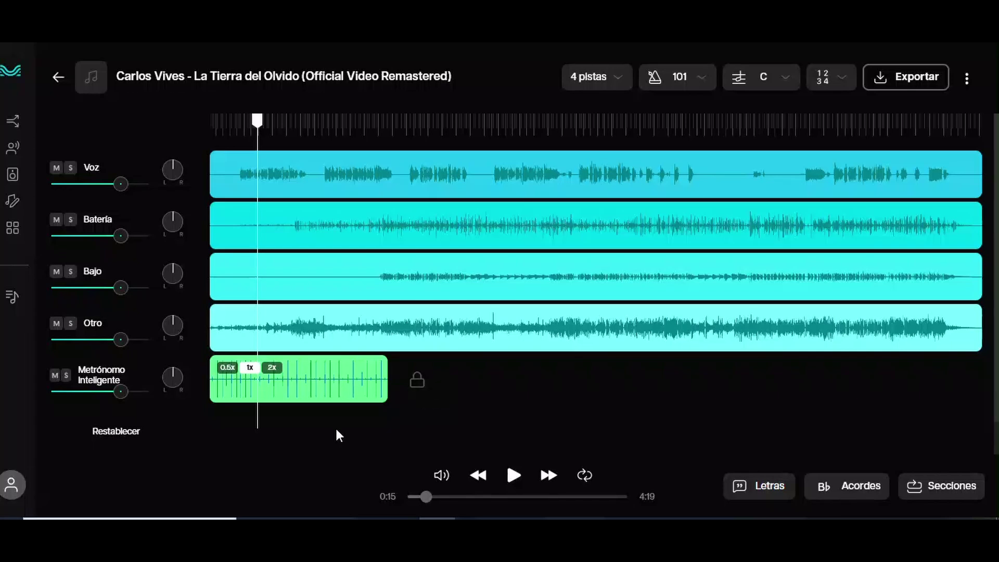
# Show the AI lyrics transcription and follow it during playback, muting the Voz track and skipping ahead in the song
pyautogui.click(760, 487)
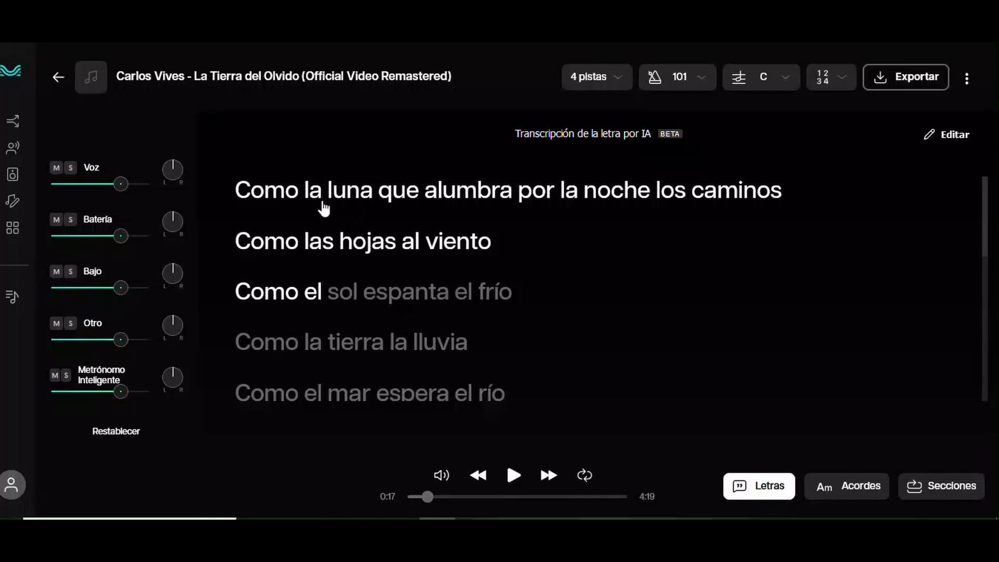
pyautogui.click(514, 477)
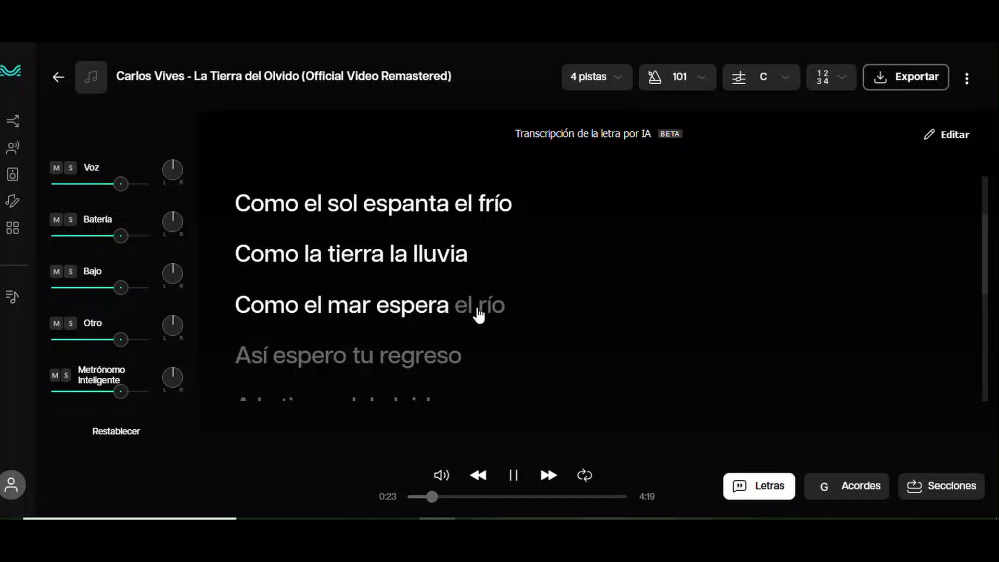
pyautogui.click(61, 170)
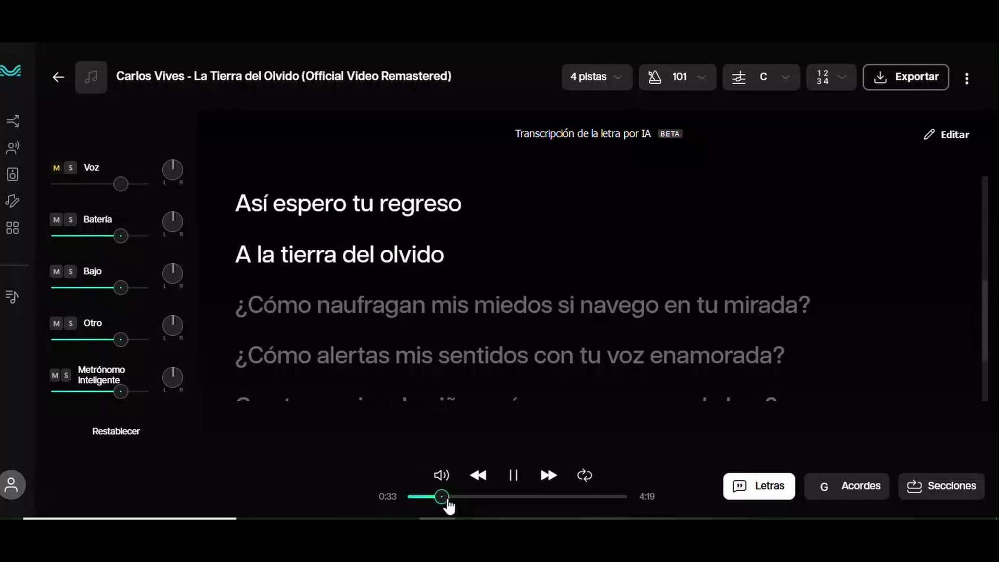
pyautogui.click(445, 497)
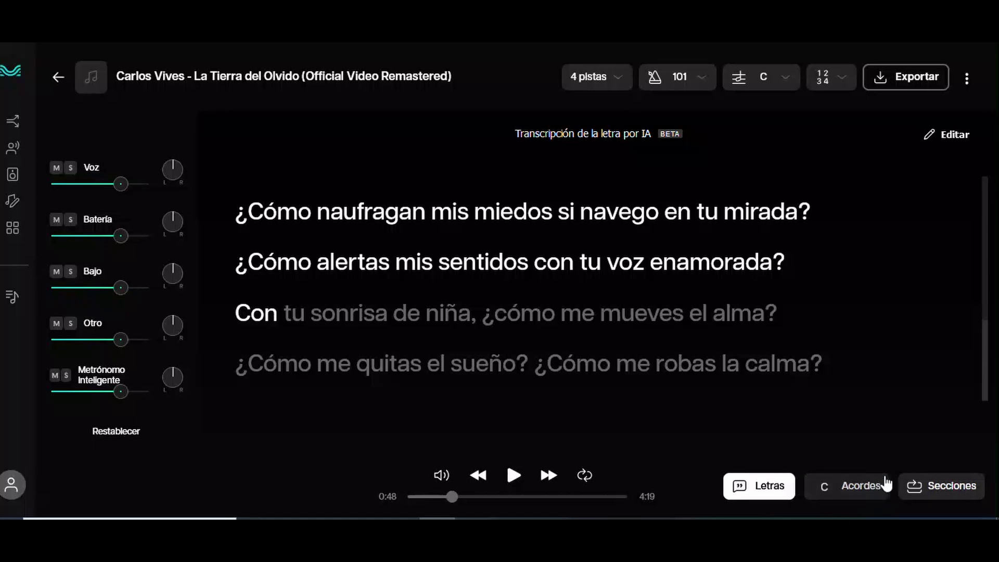
# Lower the song's key to B and listen to the transposed mix
pyautogui.click(783, 86)
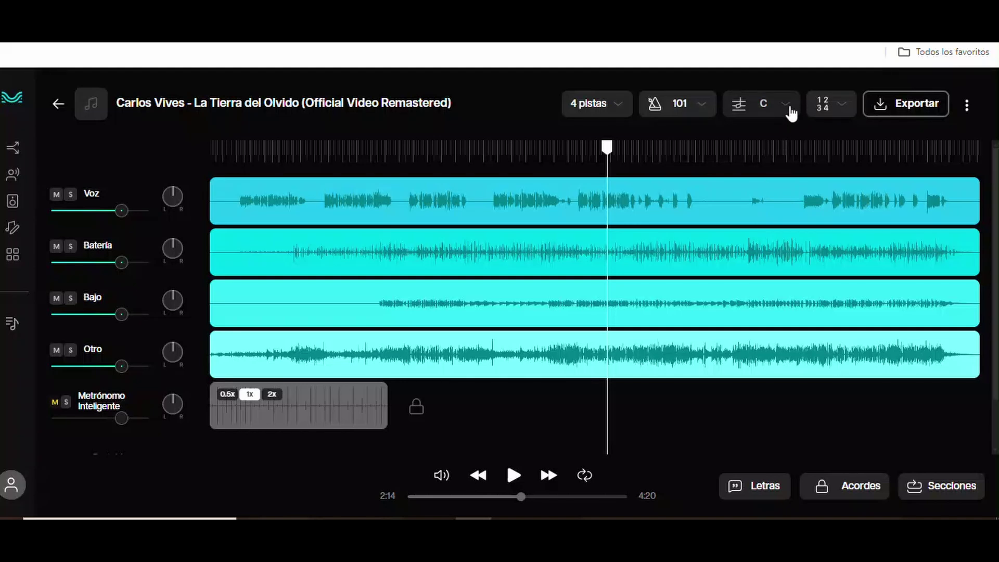
pyautogui.click(786, 104)
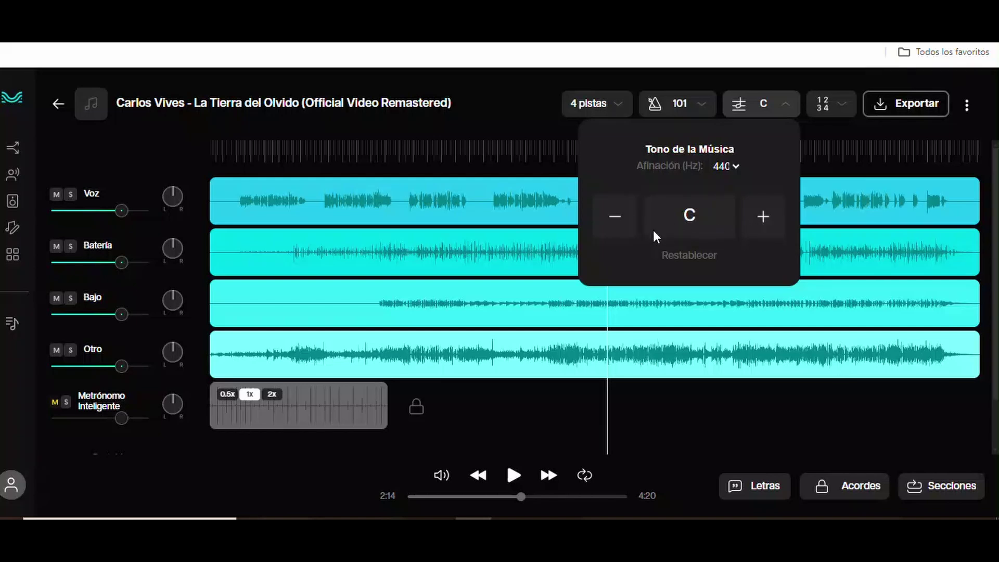
pyautogui.click(619, 223)
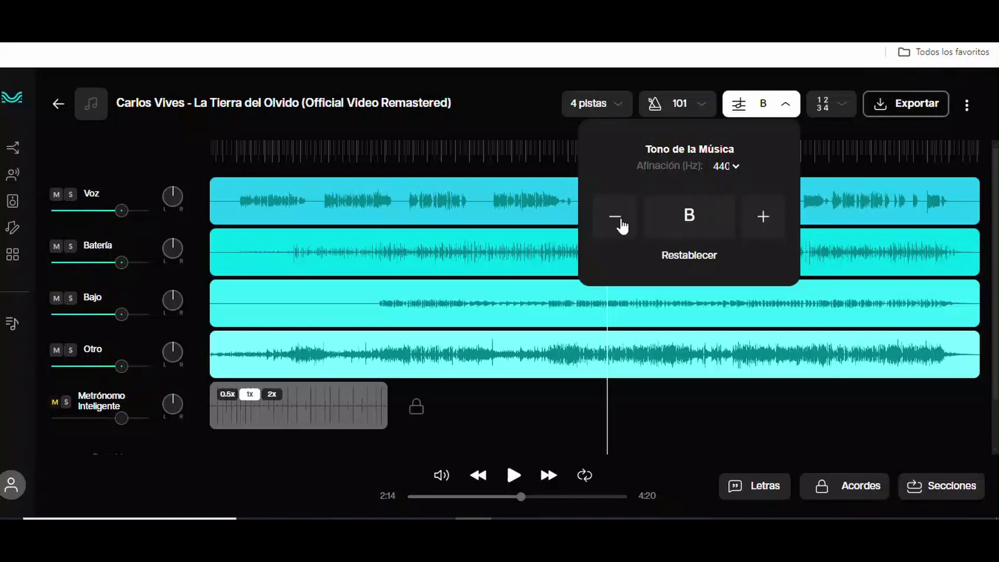
pyautogui.click(517, 475)
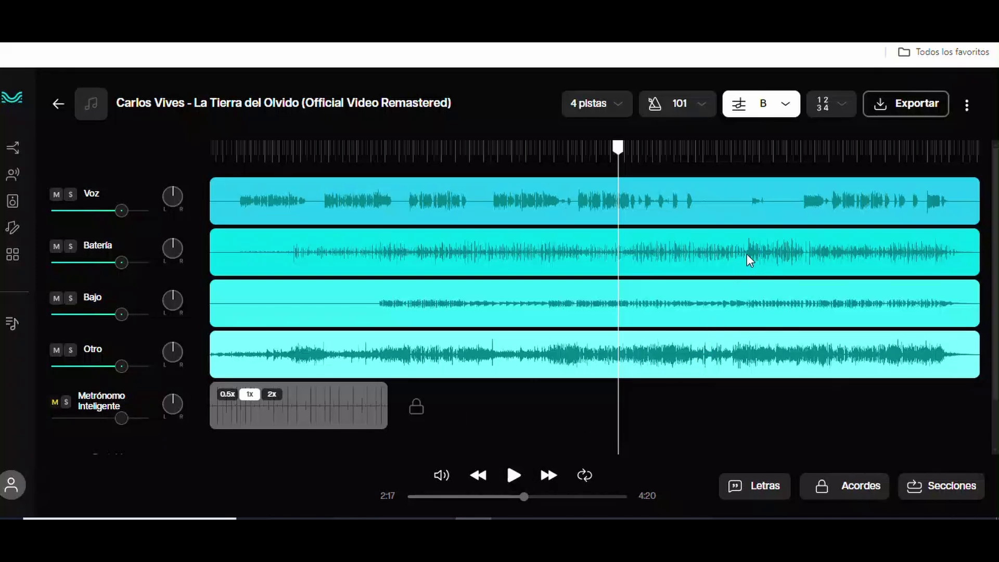
# Lower the song's key to Bb and listen to the result, muting the Voz track temporarily before pausing and unmuting it
pyautogui.click(780, 110)
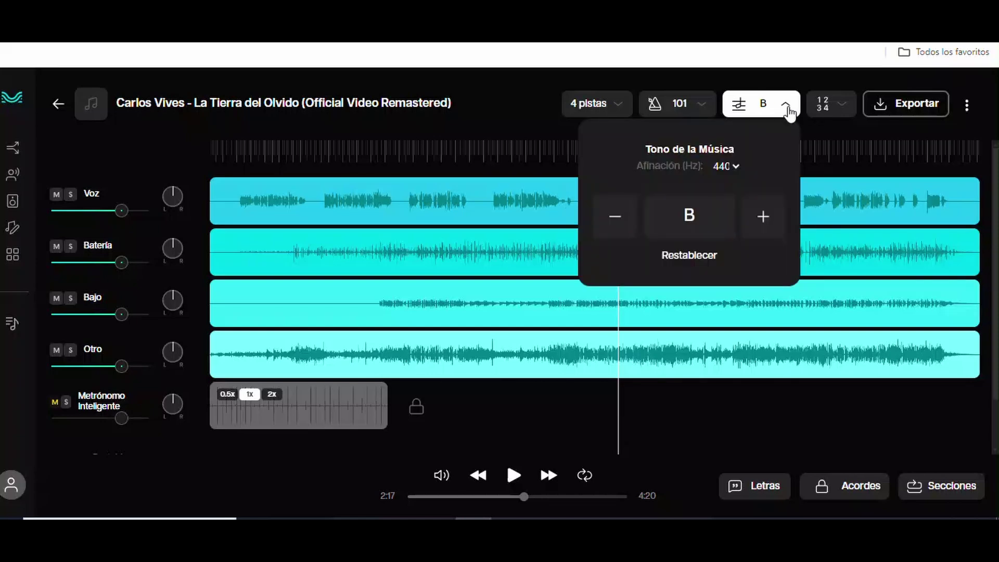
pyautogui.click(625, 227)
pyautogui.click(515, 475)
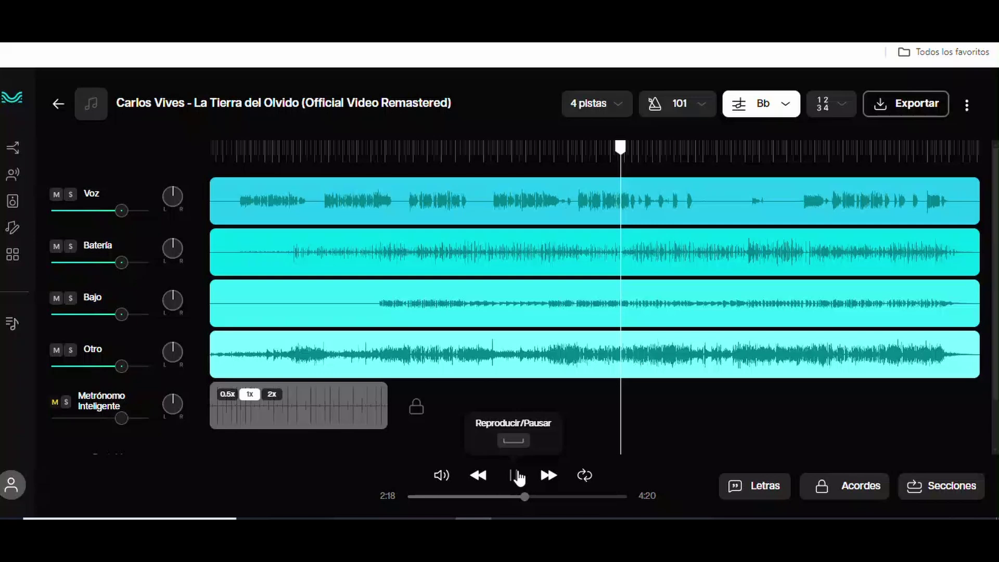
pyautogui.click(57, 198)
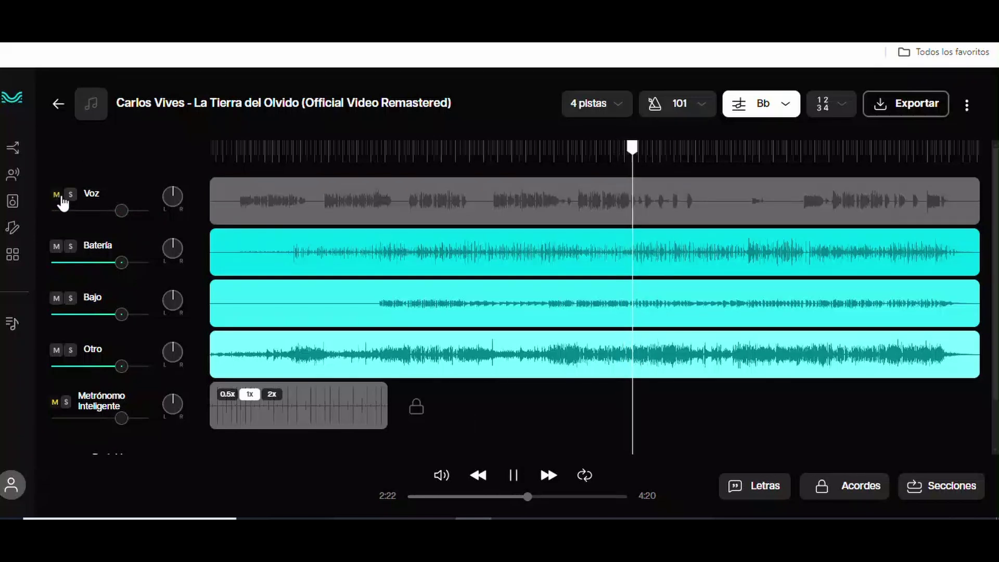
pyautogui.press('space')
pyautogui.click(57, 196)
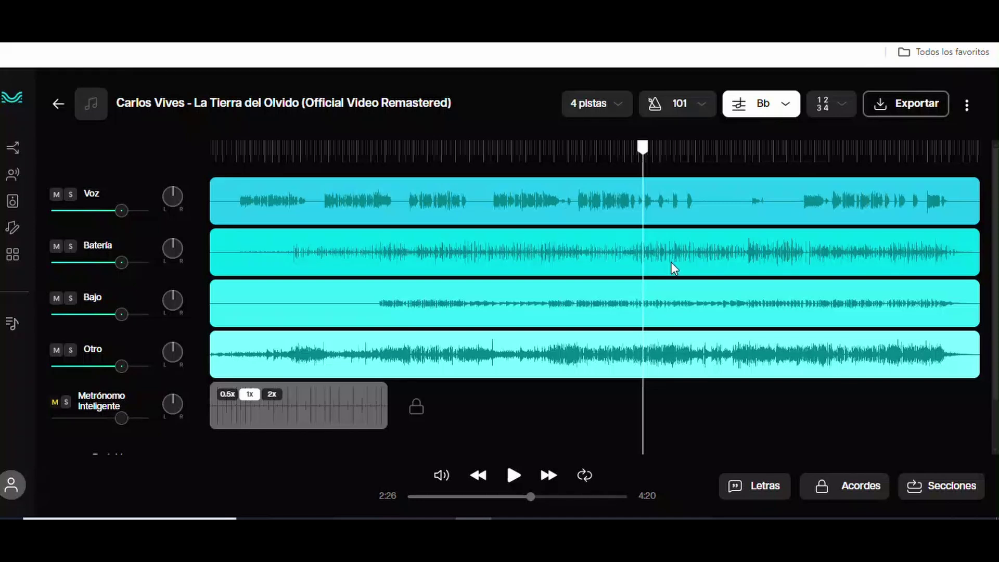
# Raise the song's key to Db and play the transposed mix, muting the Voz track partway before pausing
pyautogui.click(788, 105)
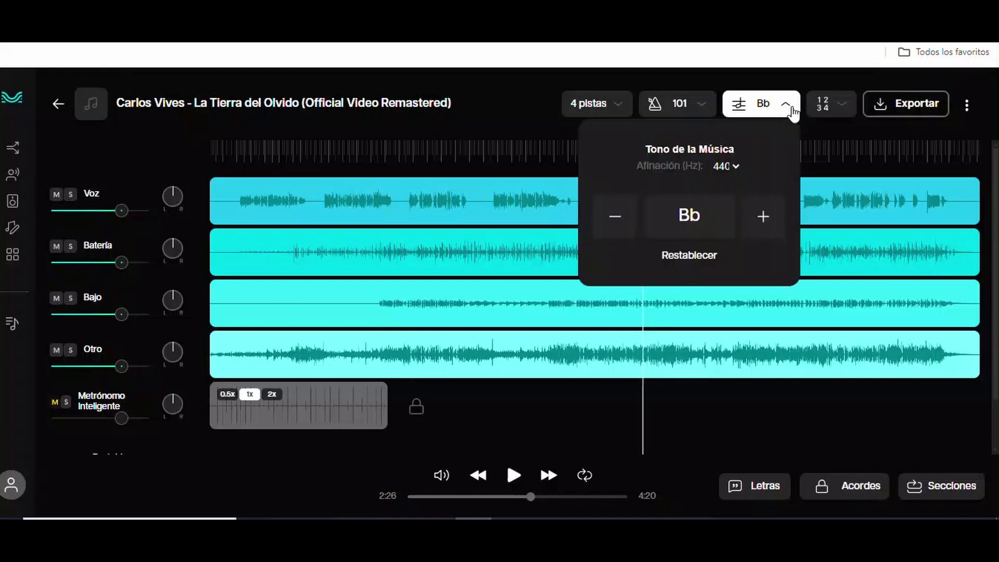
pyautogui.click(764, 219)
pyautogui.click(765, 220)
pyautogui.click(766, 219)
pyautogui.click(514, 476)
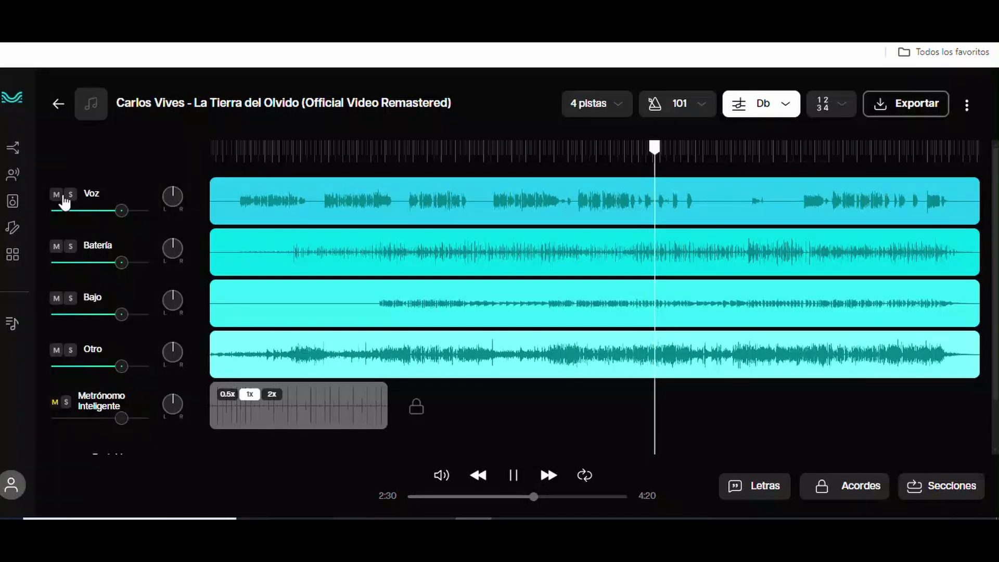
pyautogui.click(58, 196)
pyautogui.click(513, 476)
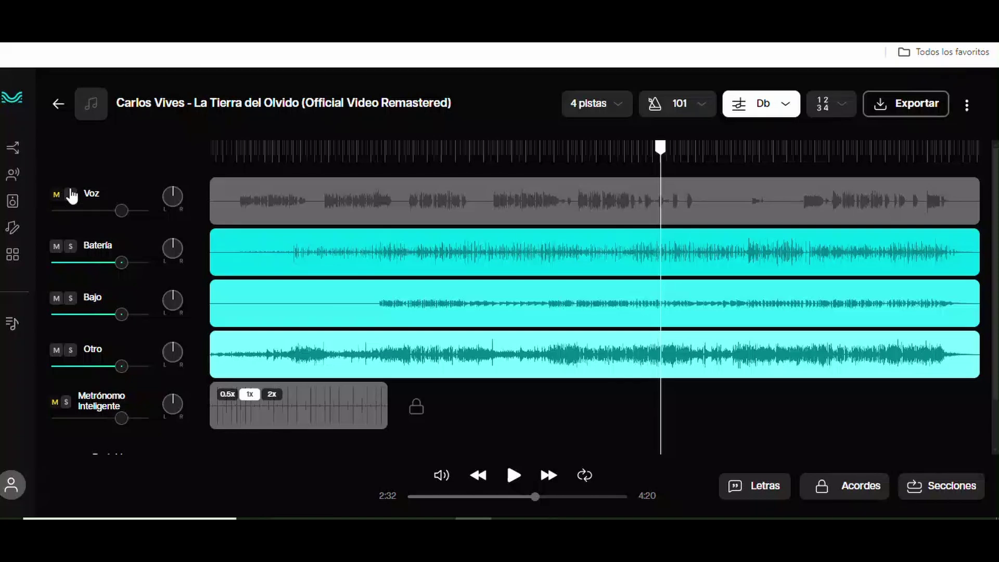
# Reset the song's key to C
pyautogui.click(790, 115)
pyautogui.click(623, 234)
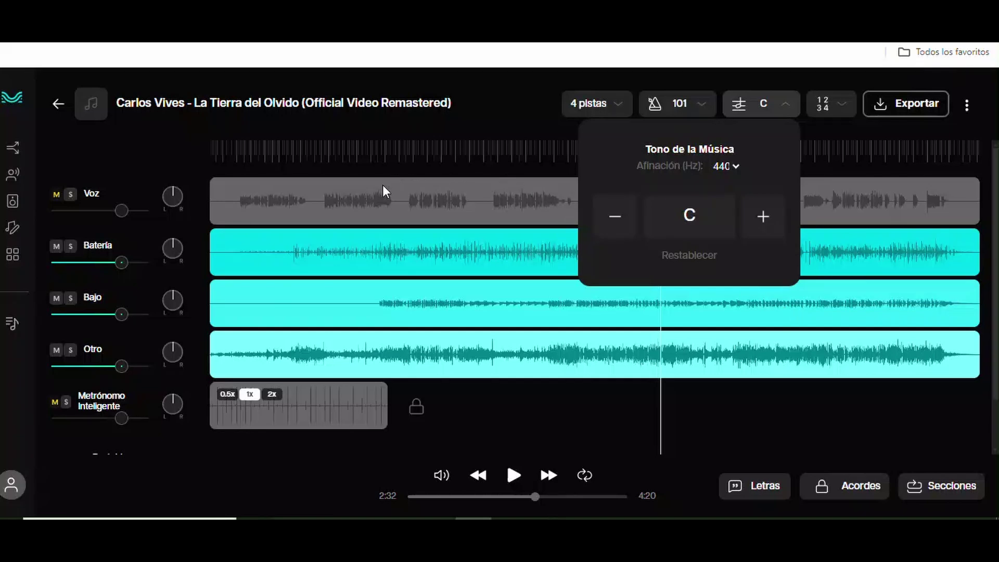
# Lower the song's tempo to 90 and play the full mix with the Voz track unmuted for a few seconds
pyautogui.click(703, 105)
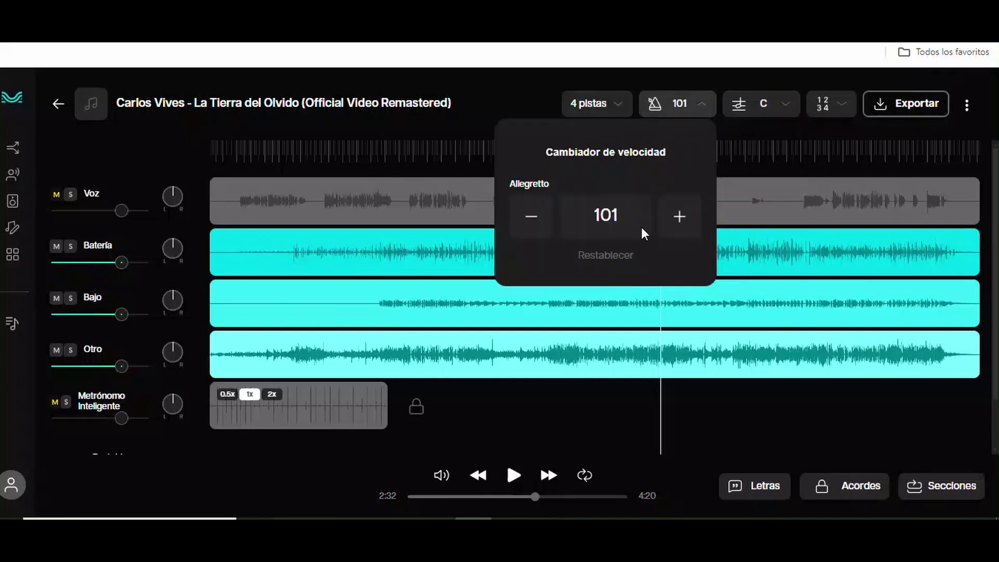
pyautogui.click(532, 216)
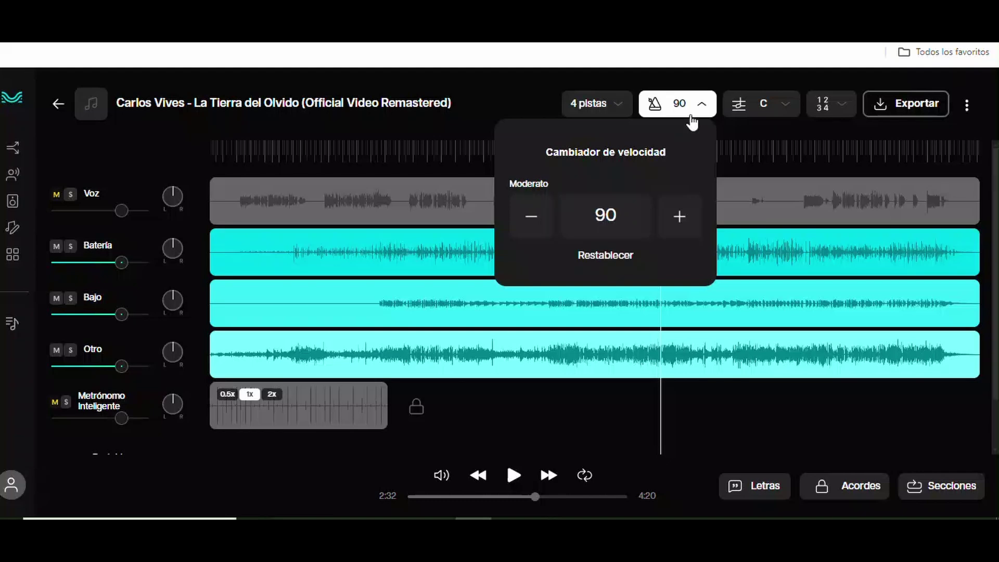
pyautogui.click(689, 117)
pyautogui.click(513, 475)
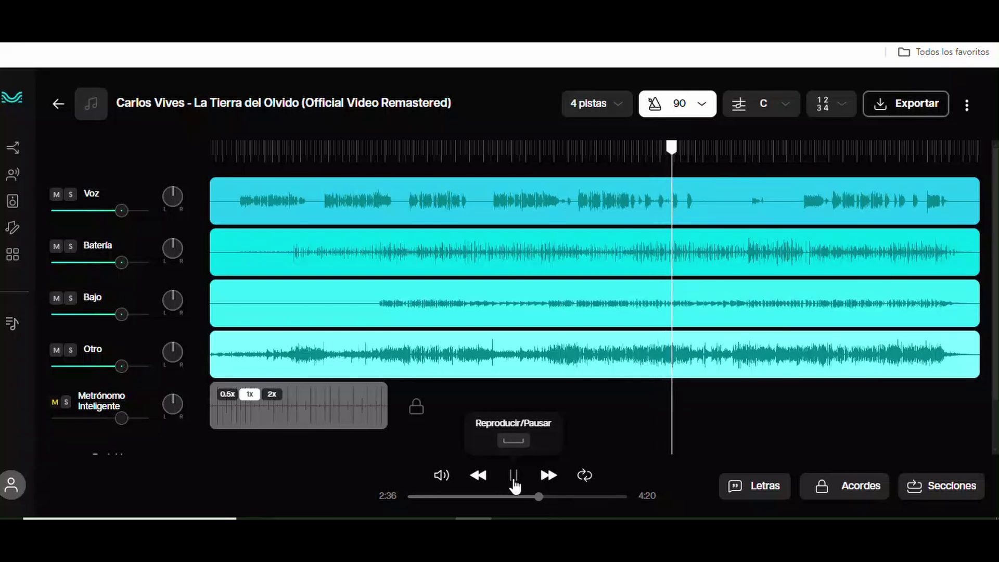
pyautogui.click(515, 484)
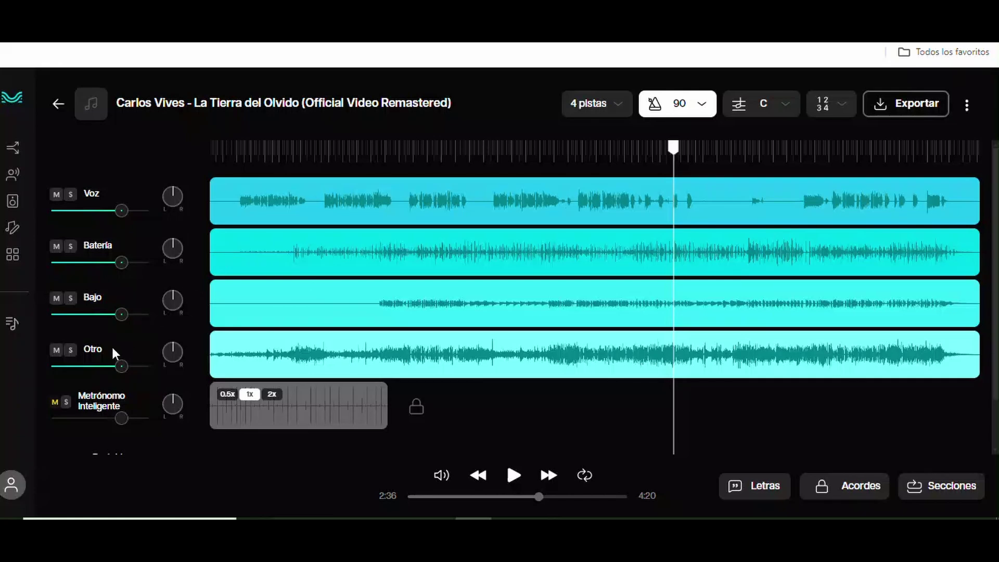
# Solo the Otro track and listen to it at the slowed tempo, including a few seconds from the song's beginning
pyautogui.click(71, 350)
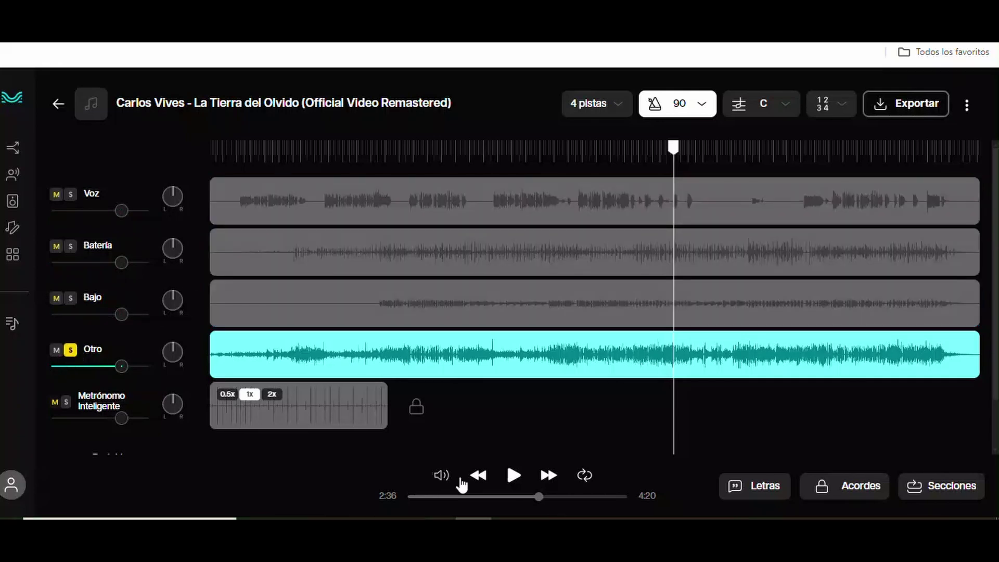
pyautogui.click(526, 483)
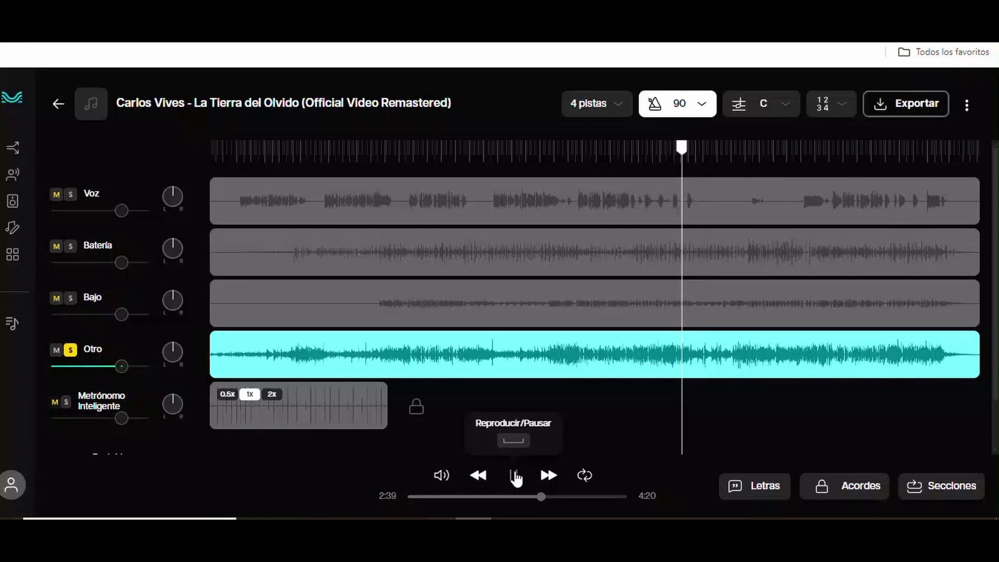
pyautogui.click(525, 484)
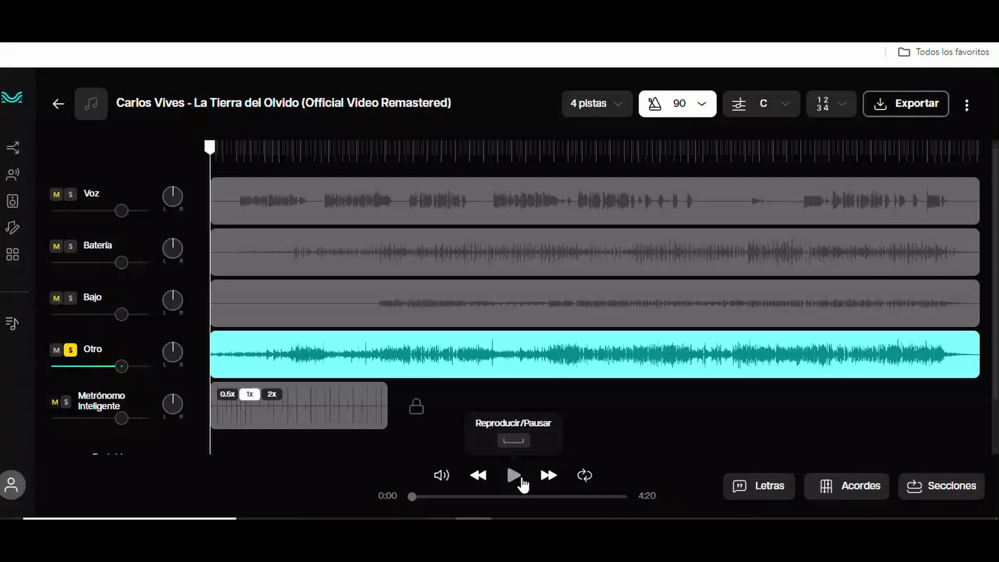
pyautogui.click(523, 484)
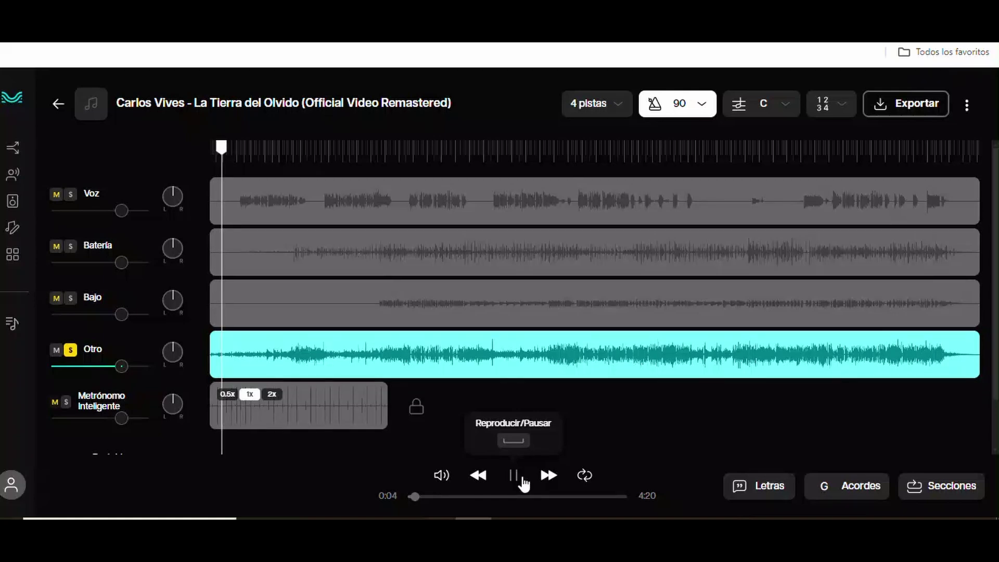
pyautogui.click(523, 484)
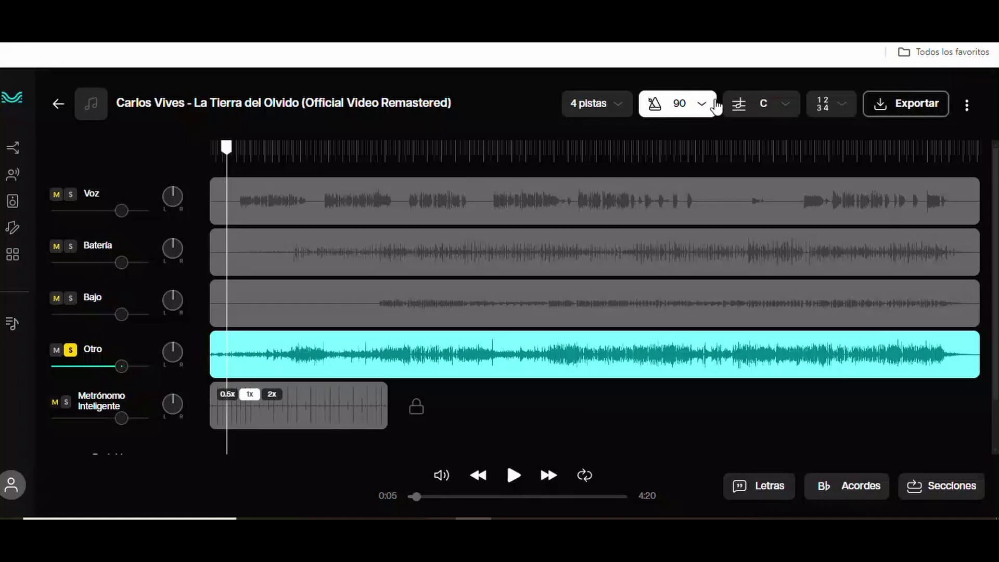
# Lower the tempo to 81 and play a short stretch of the soloed Otro track
pyautogui.click(717, 106)
pyautogui.click(530, 224)
pyautogui.click(529, 223)
pyautogui.click(530, 224)
pyautogui.click(530, 224)
pyautogui.click(530, 223)
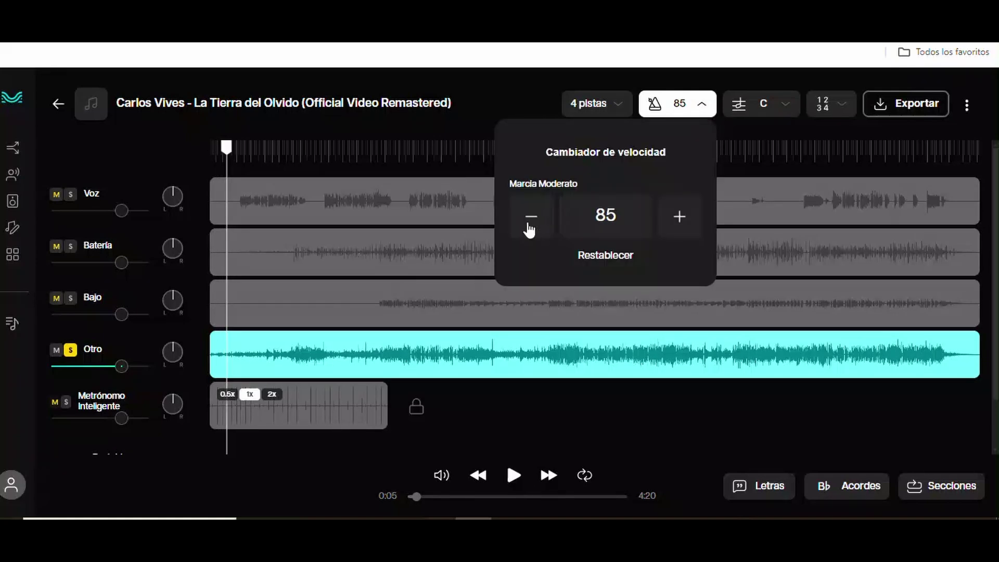
pyautogui.click(530, 223)
pyautogui.click(530, 223)
pyautogui.click(529, 224)
pyautogui.click(530, 224)
pyautogui.click(513, 480)
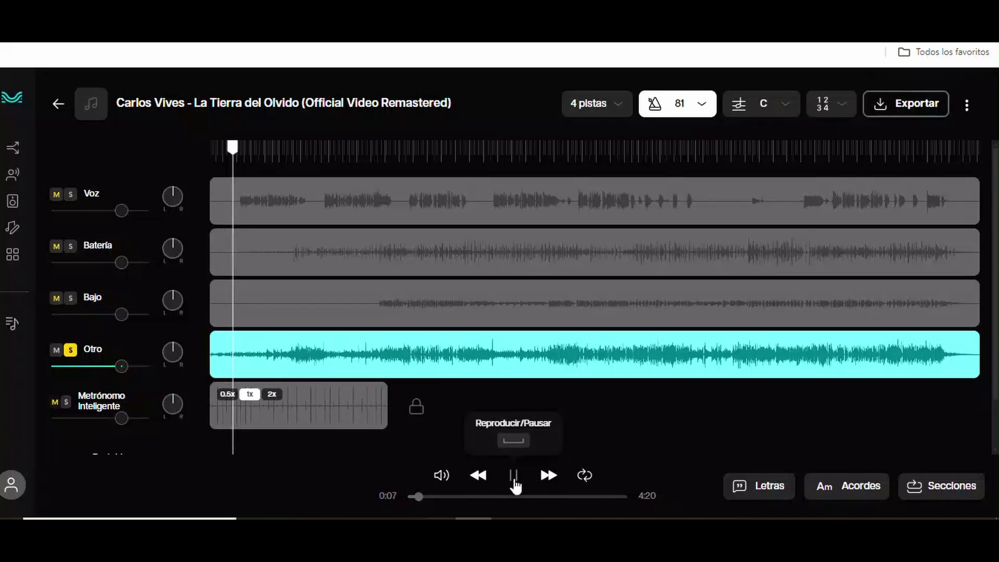
pyautogui.click(515, 481)
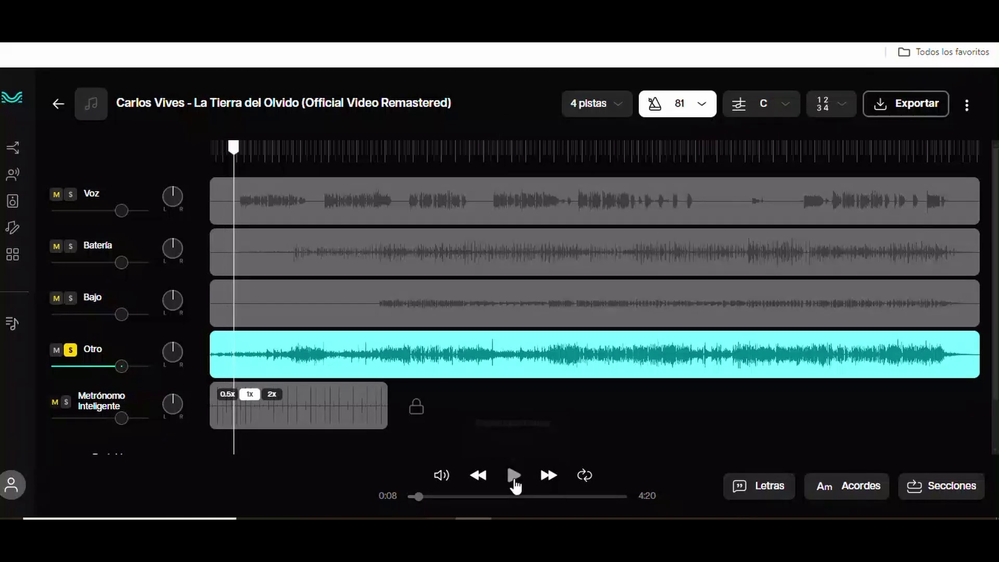
# Raise the tempo to 115 and listen, taking Otro off solo during playback, and pause with the tempo restored to 101
pyautogui.click(704, 107)
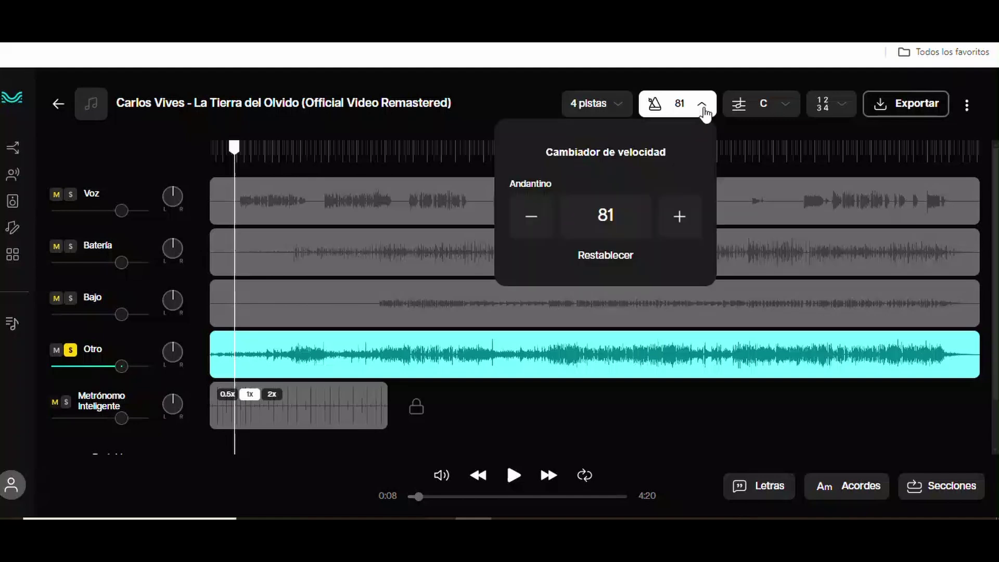
pyautogui.click(679, 216)
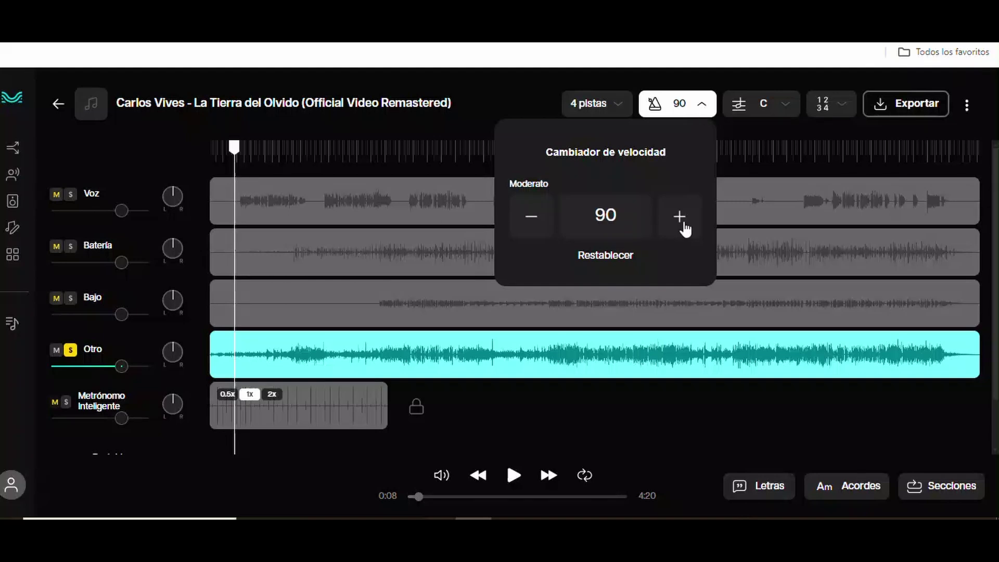
pyautogui.click(680, 216)
pyautogui.click(680, 217)
pyautogui.click(680, 216)
pyautogui.click(680, 217)
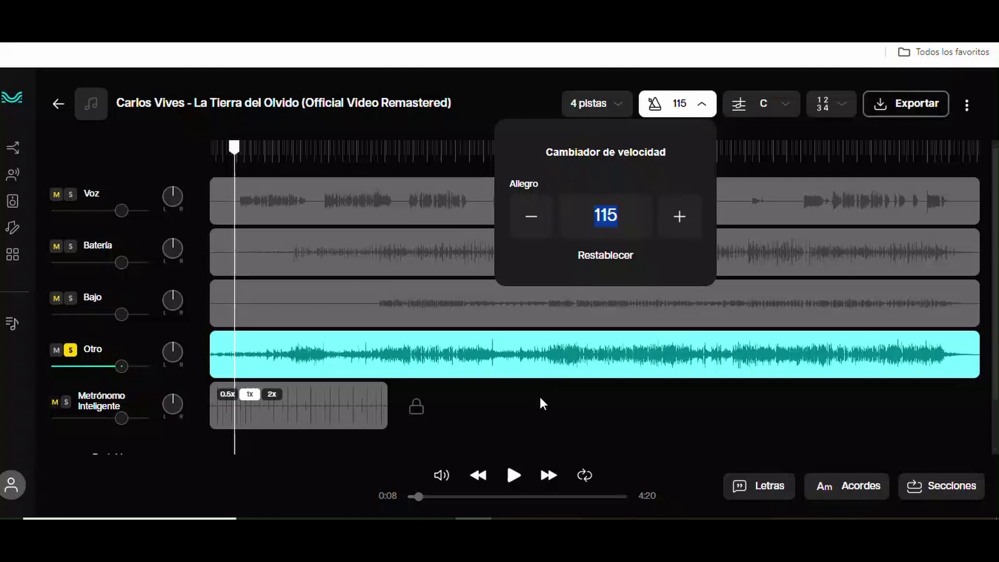
pyautogui.click(514, 478)
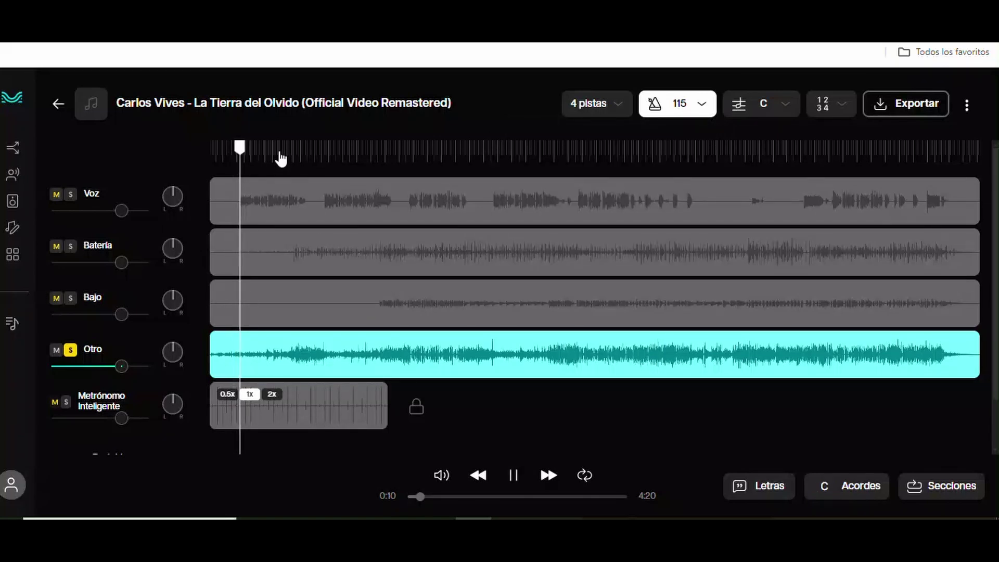
pyautogui.click(71, 352)
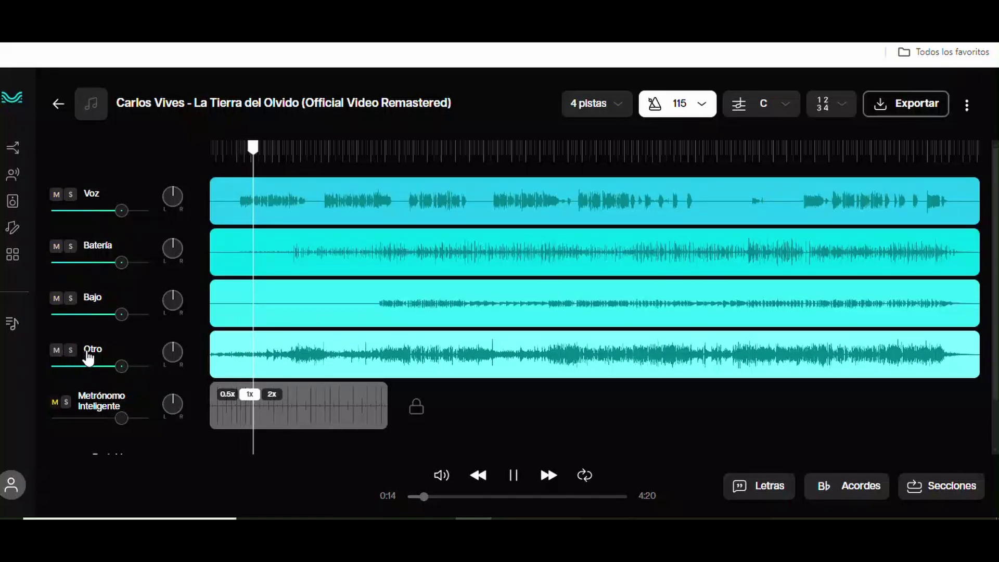
pyautogui.click(515, 477)
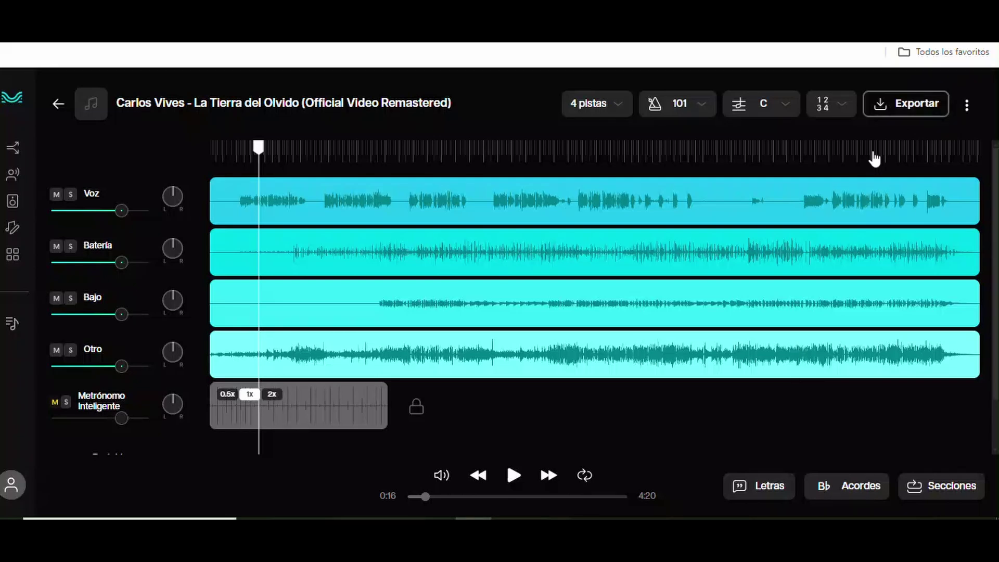
# Export the separated Voz and Batería tracks as MP3 files
pyautogui.click(904, 111)
pyautogui.click(812, 152)
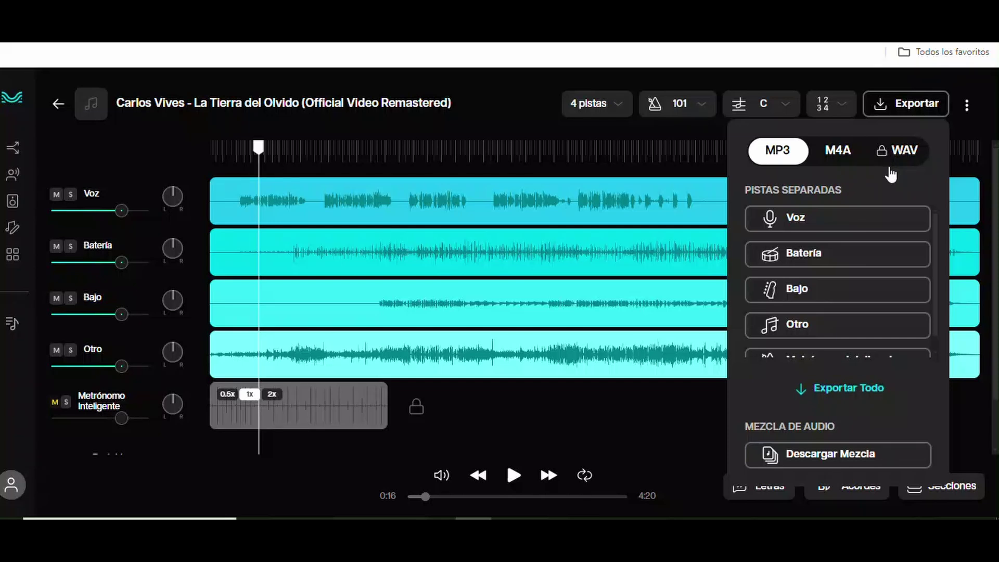
pyautogui.click(851, 231)
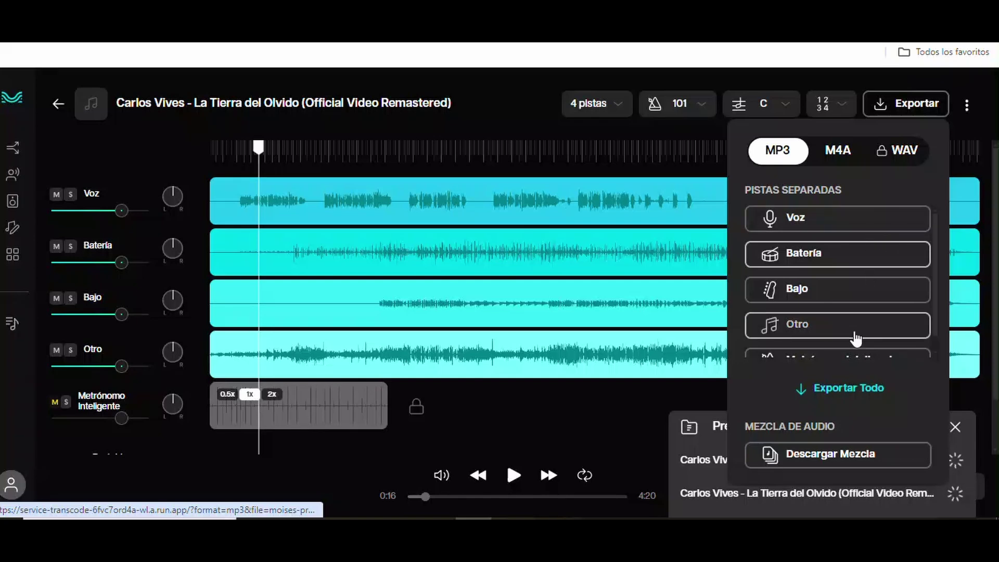
pyautogui.scroll(-1, 857, 281)
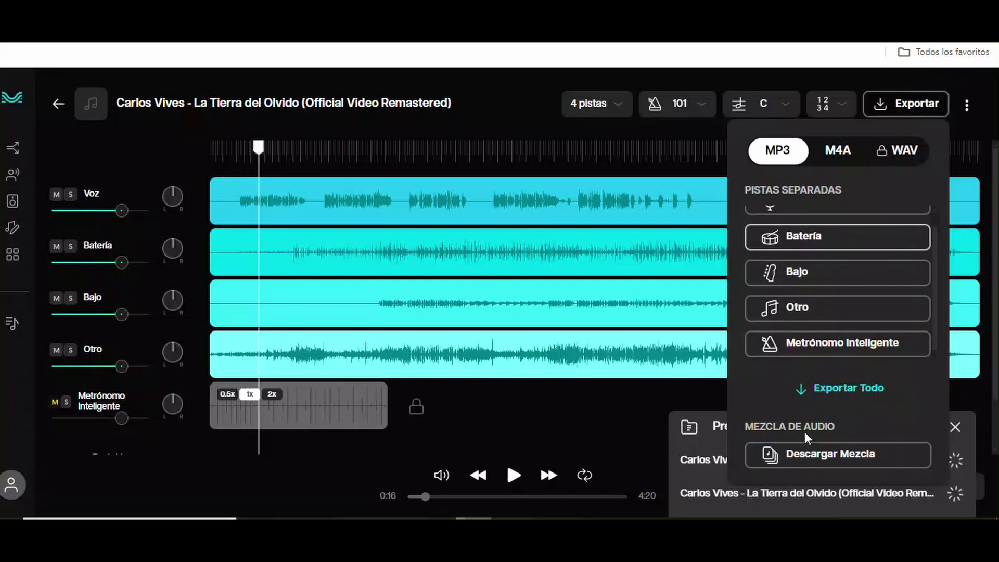
pyautogui.click(708, 390)
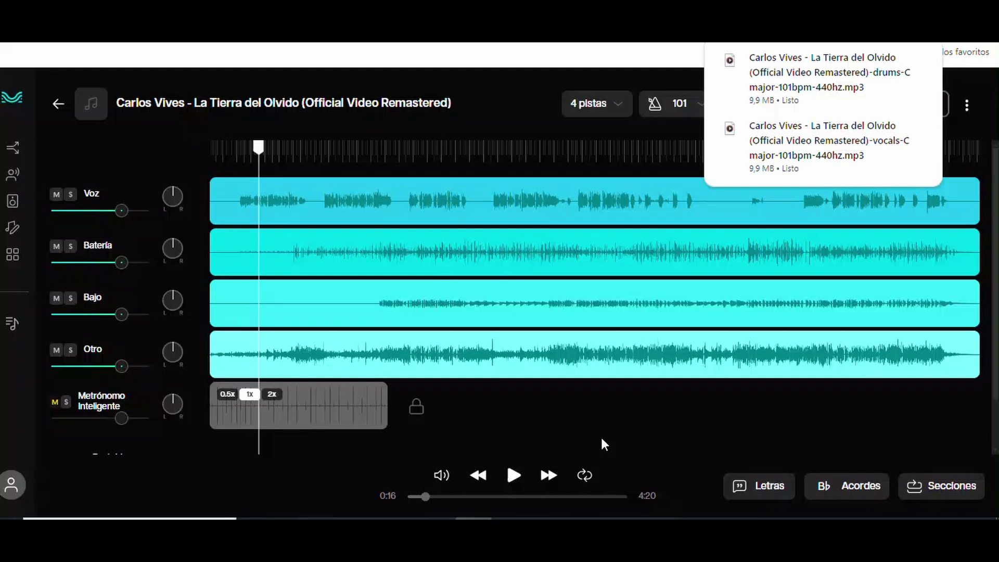
# Examine the available Moises tools and setlists in the expanded navigation
pyautogui.moveTo(849, 124)
pyautogui.click(524, 405)
pyautogui.moveTo(19, 174)
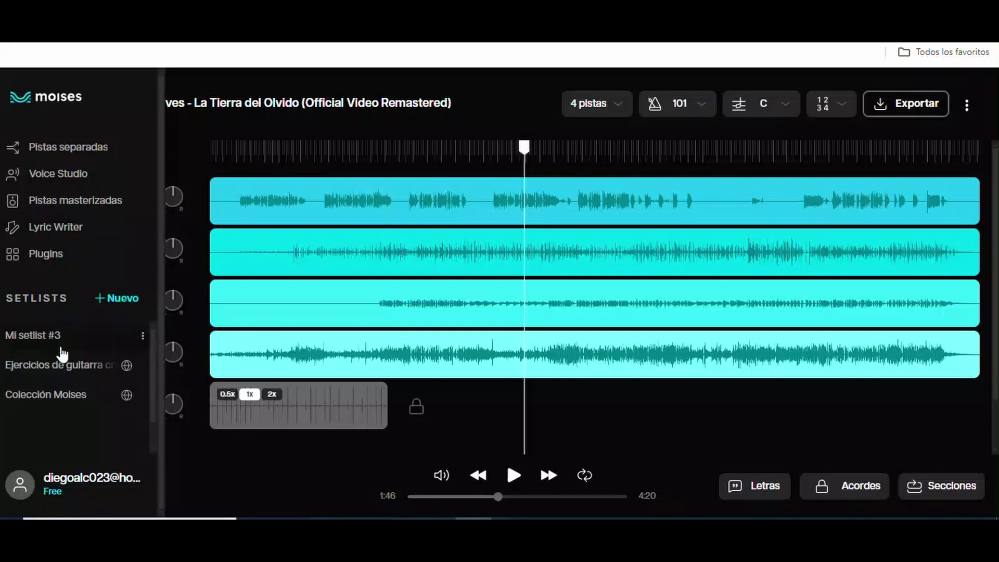
pyautogui.moveTo(80, 403)
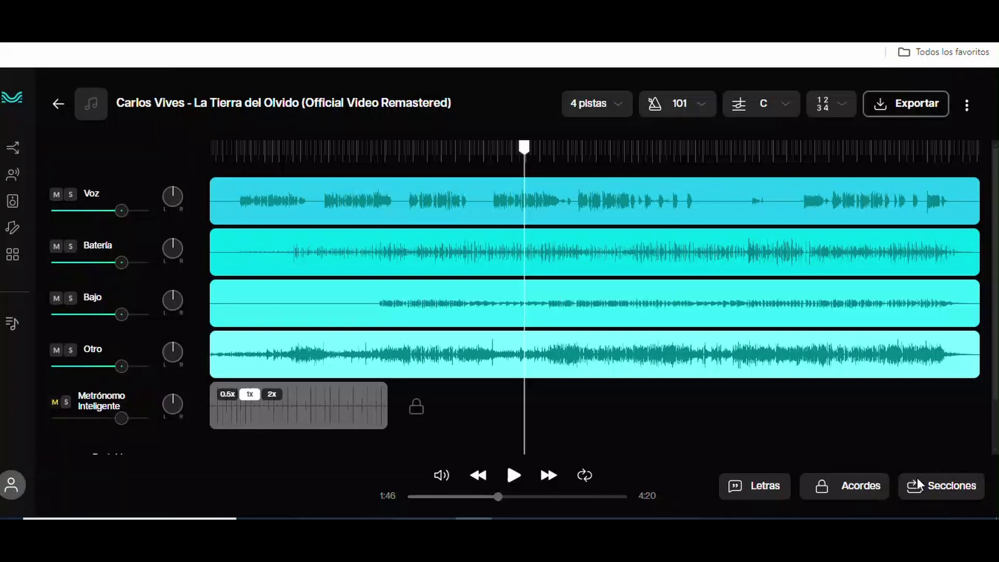
pyautogui.click(912, 411)
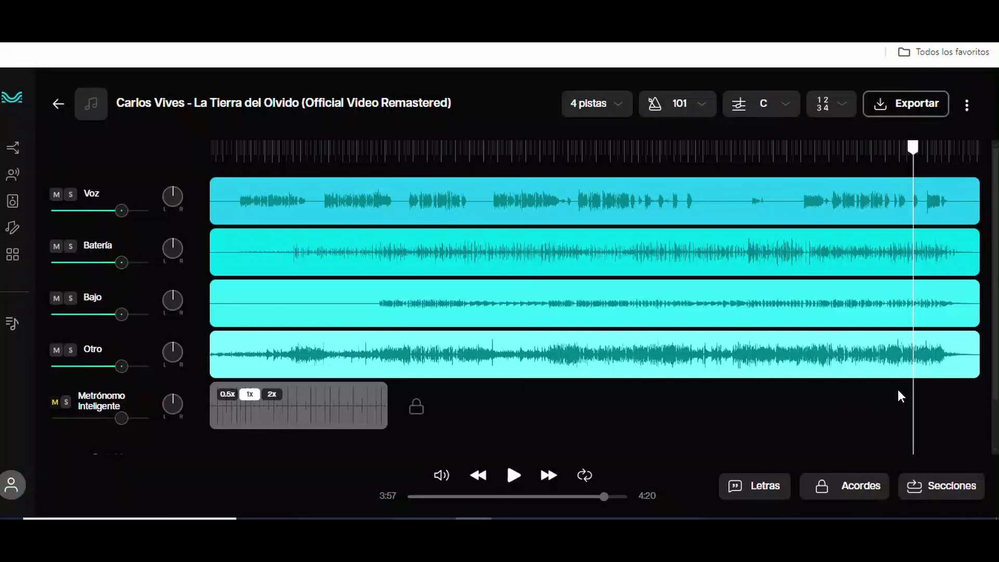
# Show the song's list of sections to review its structure, and hide it again
pyautogui.click(954, 495)
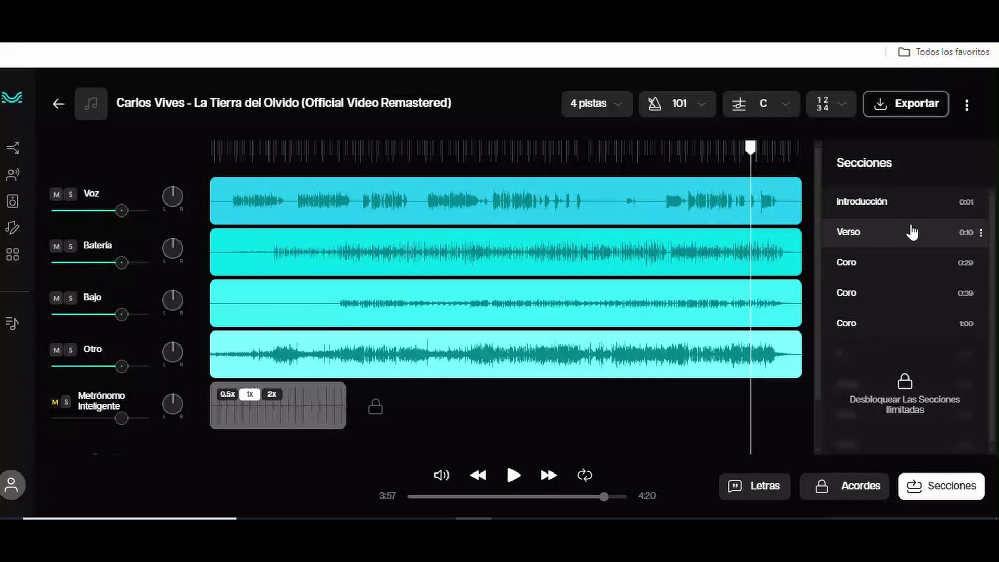
pyautogui.click(774, 415)
pyautogui.click(963, 488)
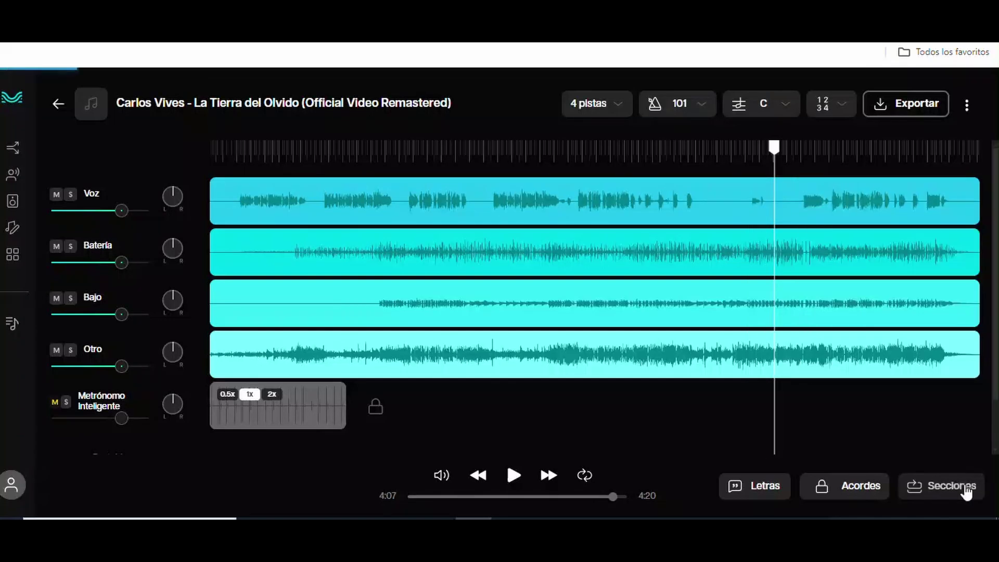
# Review the additional options for the song, such as renaming or deleting it, without applying any
pyautogui.click(967, 104)
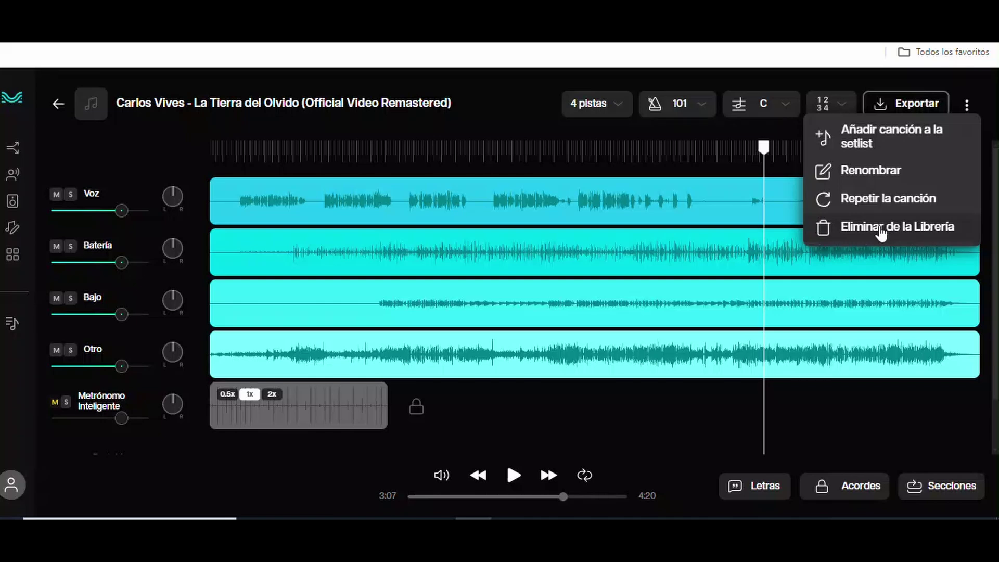
pyautogui.click(378, 283)
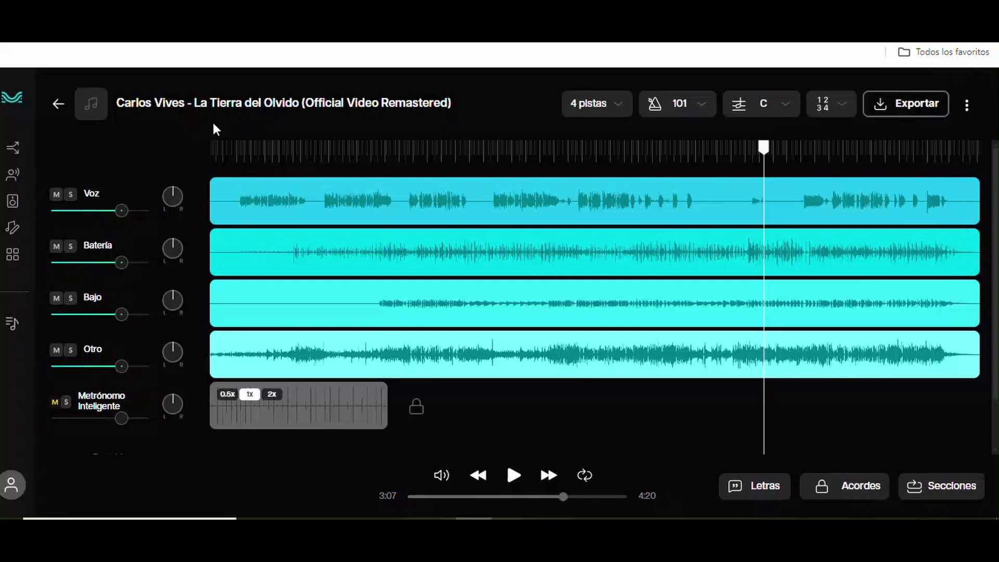
pyautogui.moveTo(31, 109)
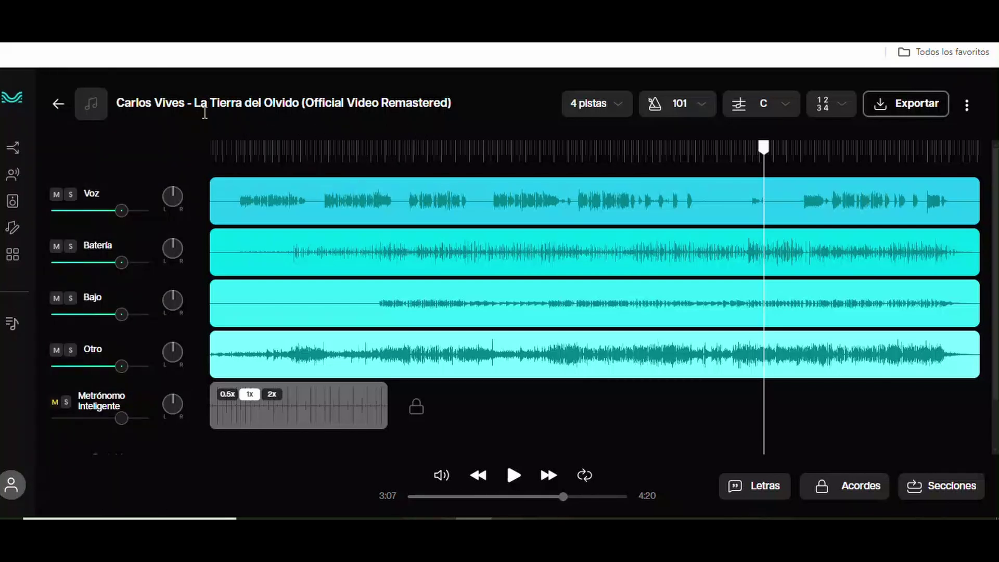